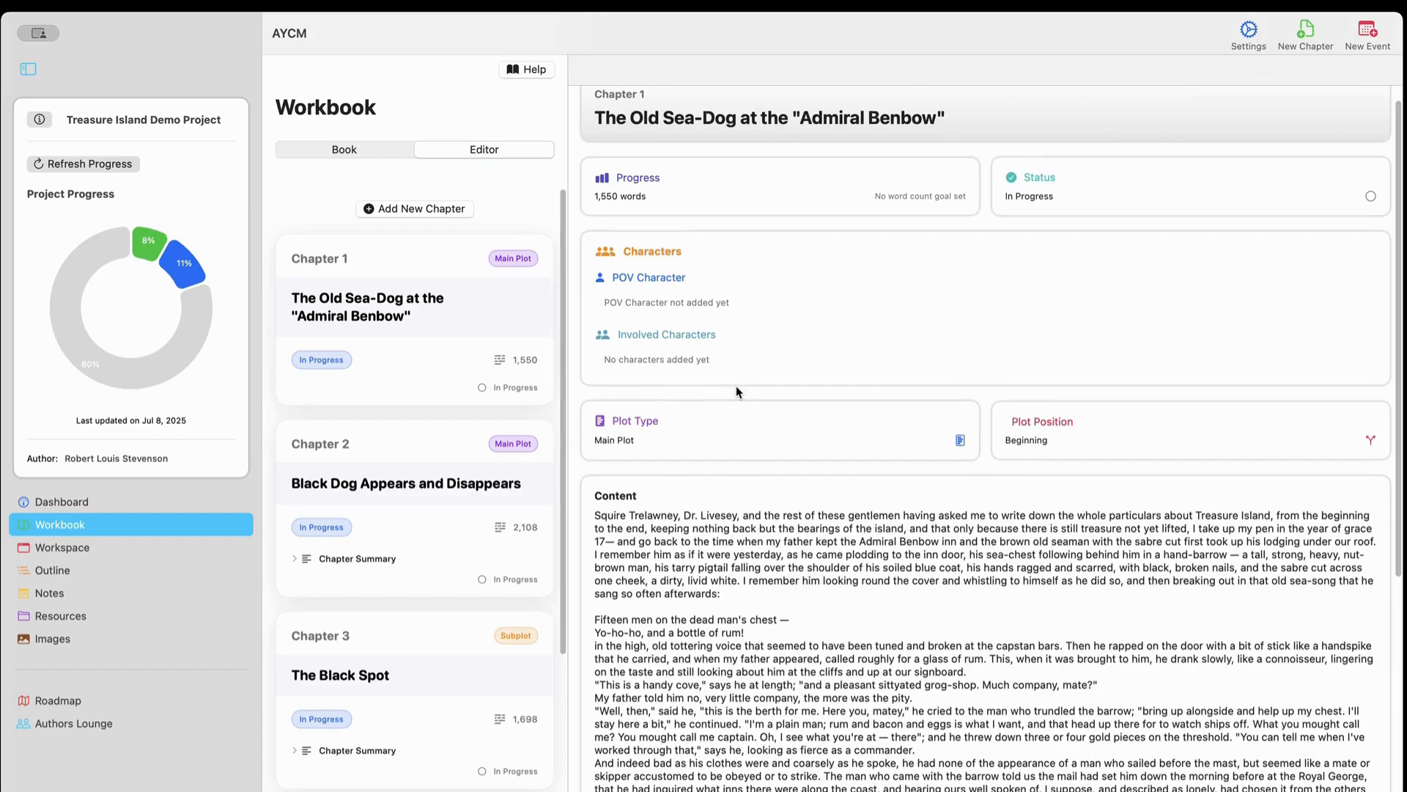
Look through the content of Chapter 1 and the workbook's list of chapters.
scroll(739, 381, down, 5)
scroll(740, 374, down, 14)
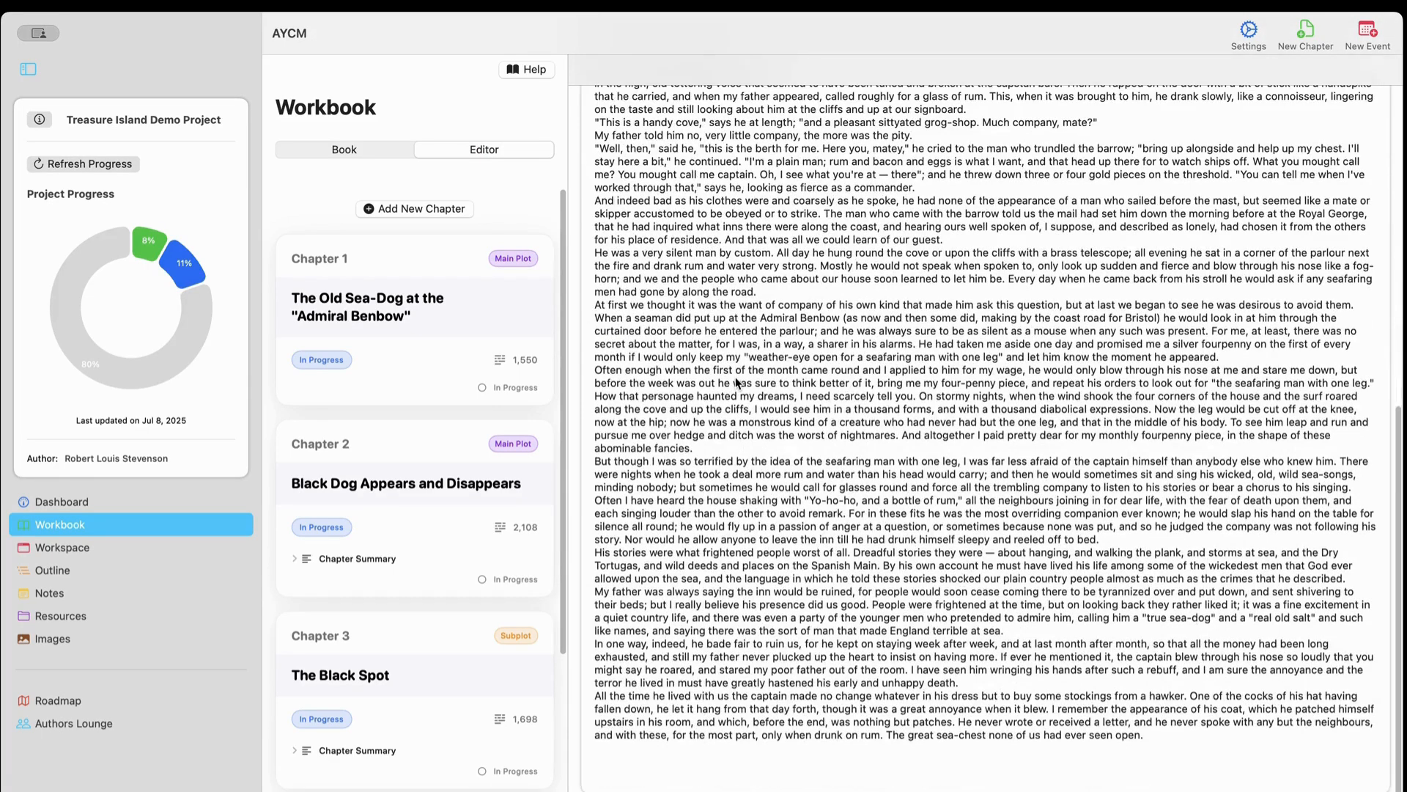
scroll(739, 385, up, 20)
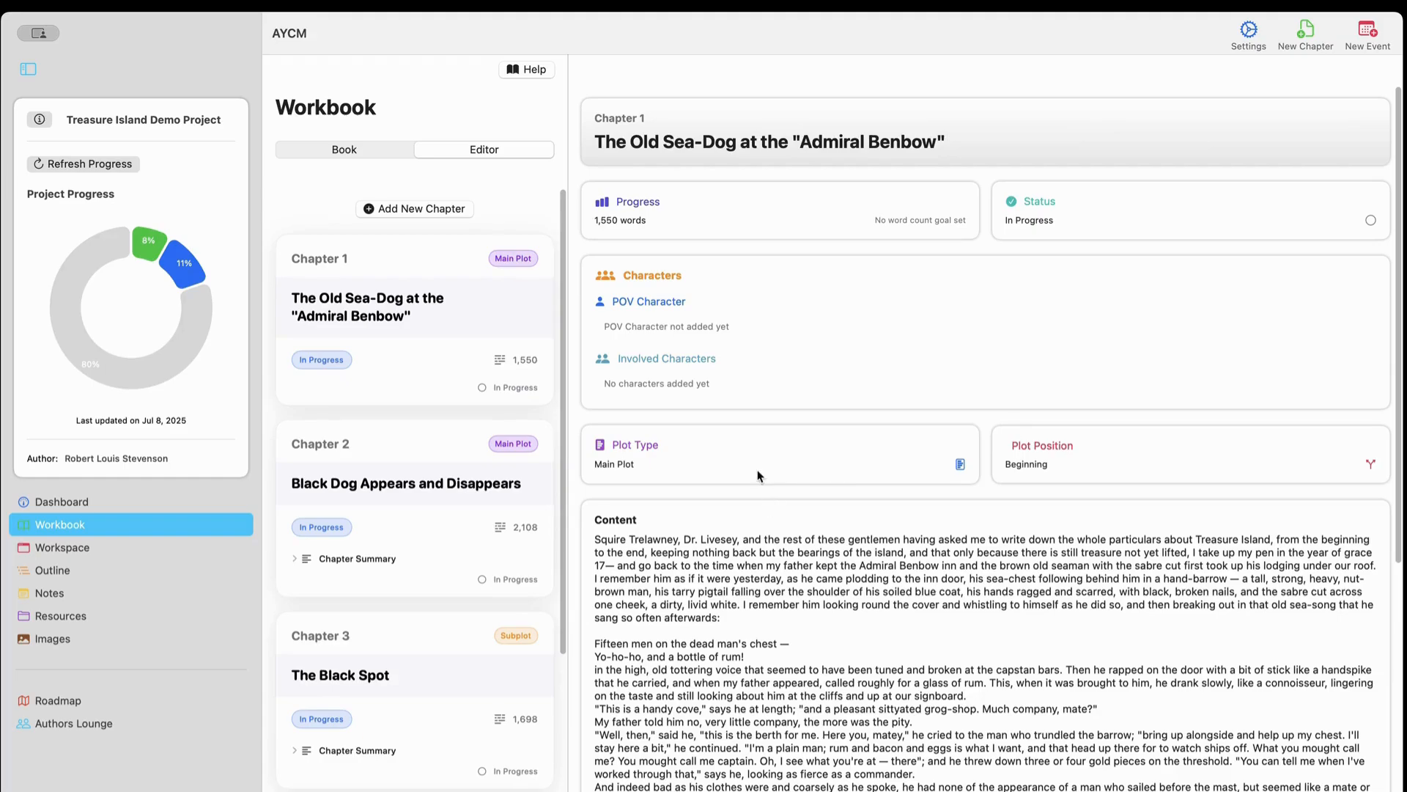
scroll(406, 560, down, 2)
scroll(406, 567, down, 5)
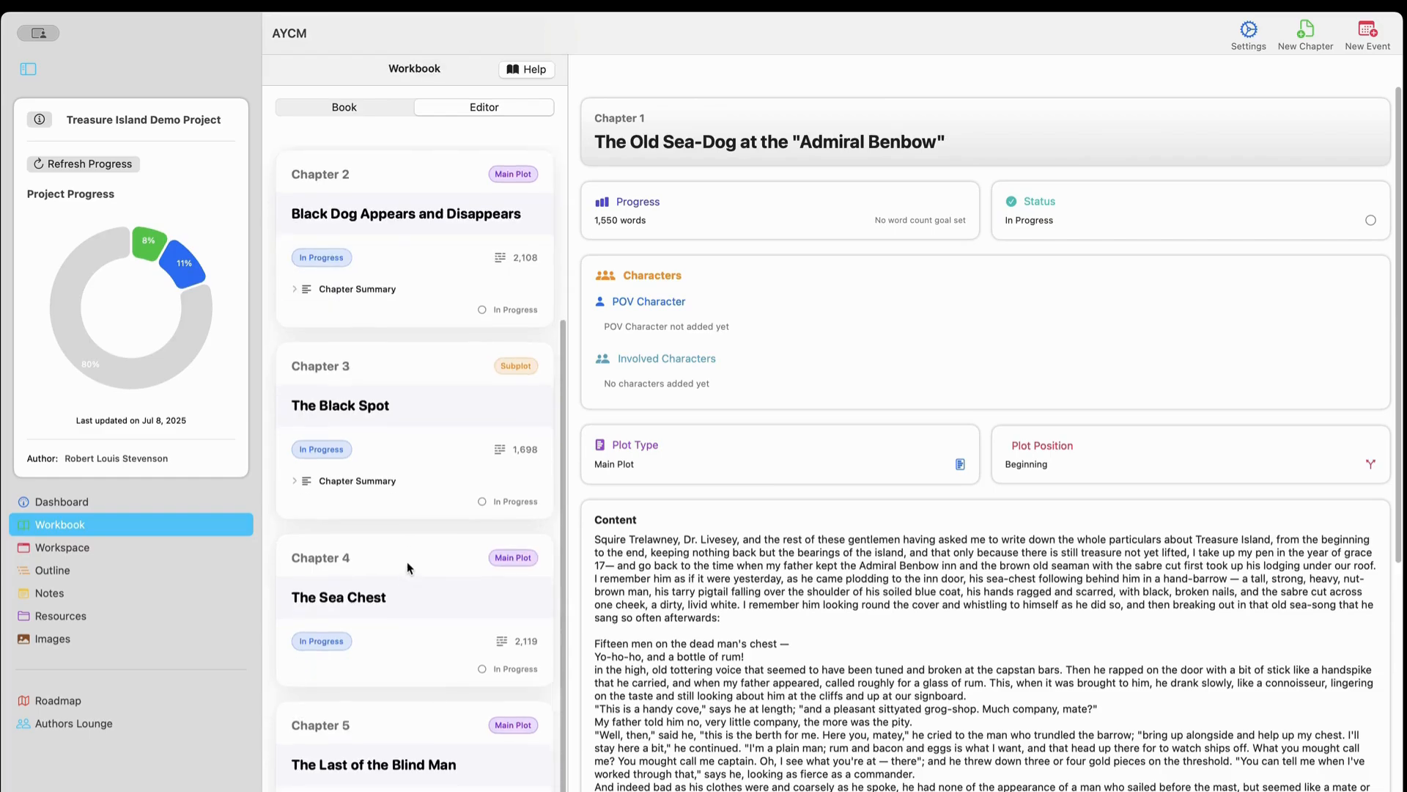
scroll(410, 571, up, 3)
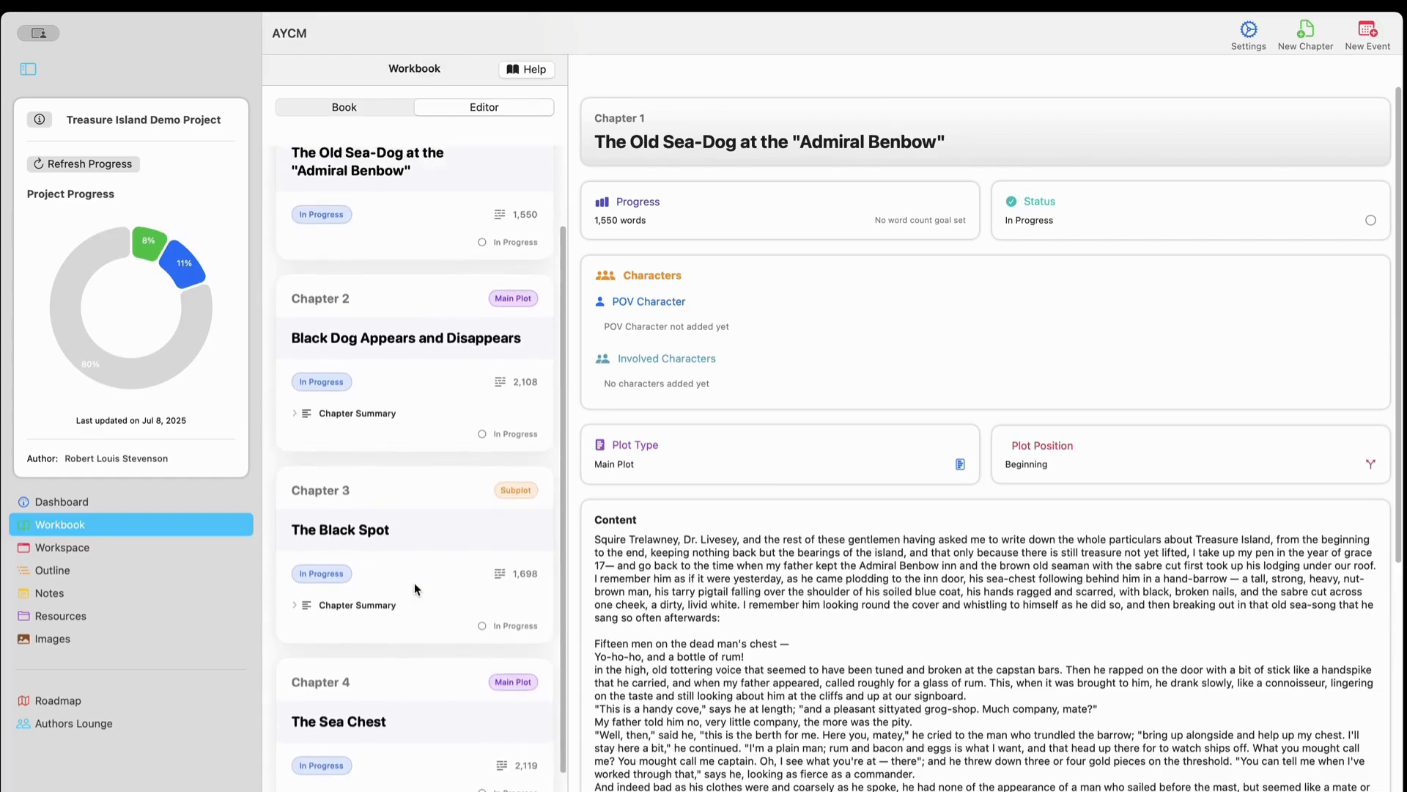
scroll(415, 584, up, 4)
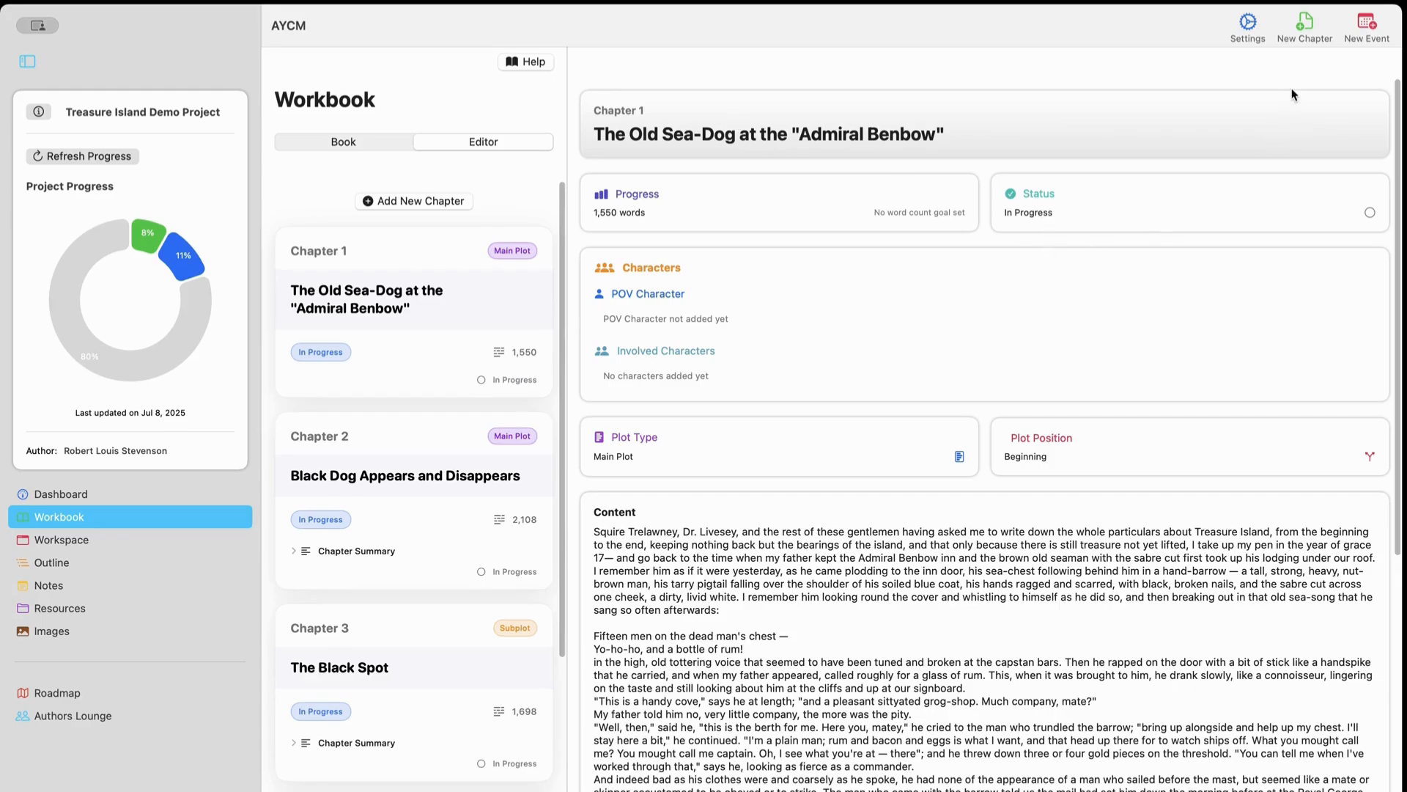
click(1309, 32)
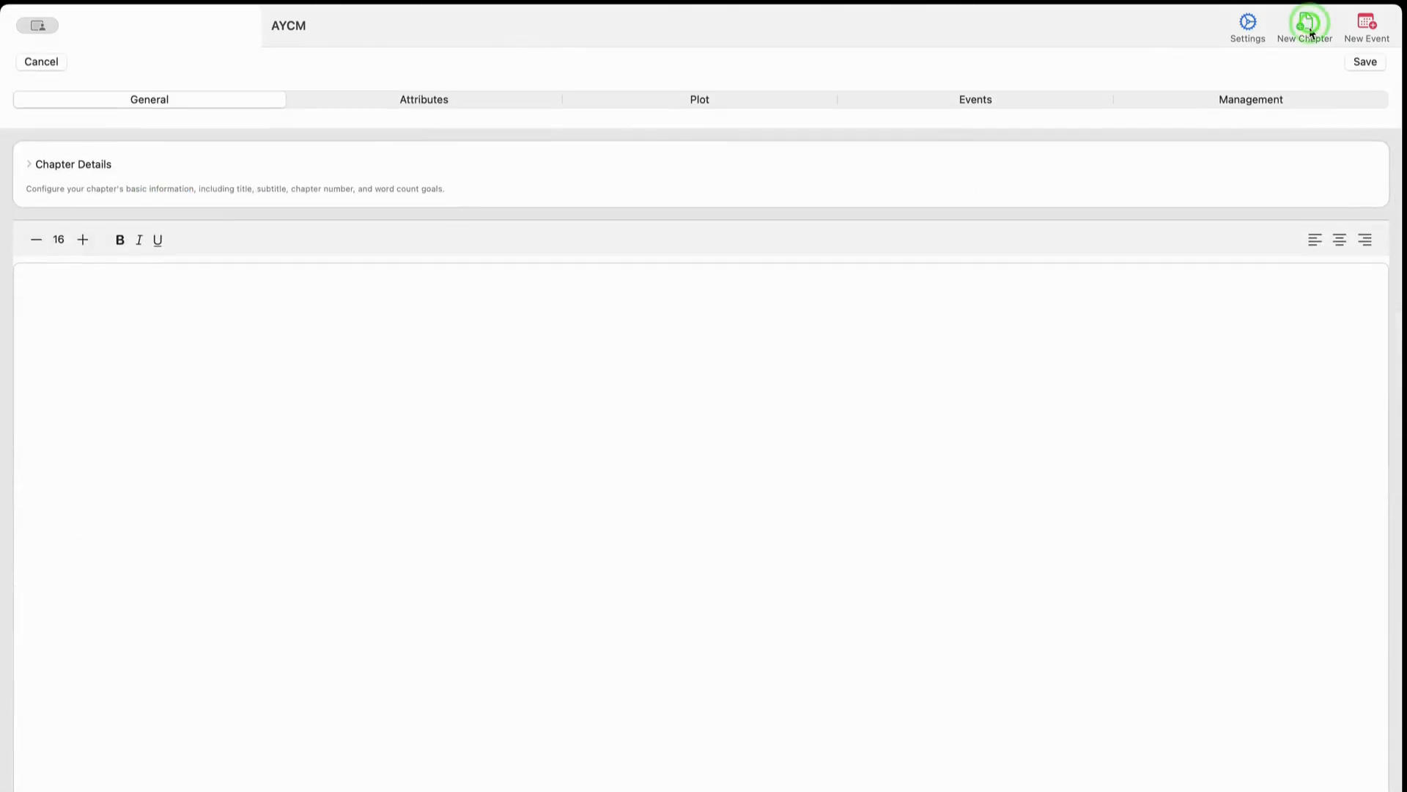
click(44, 63)
click(721, 486)
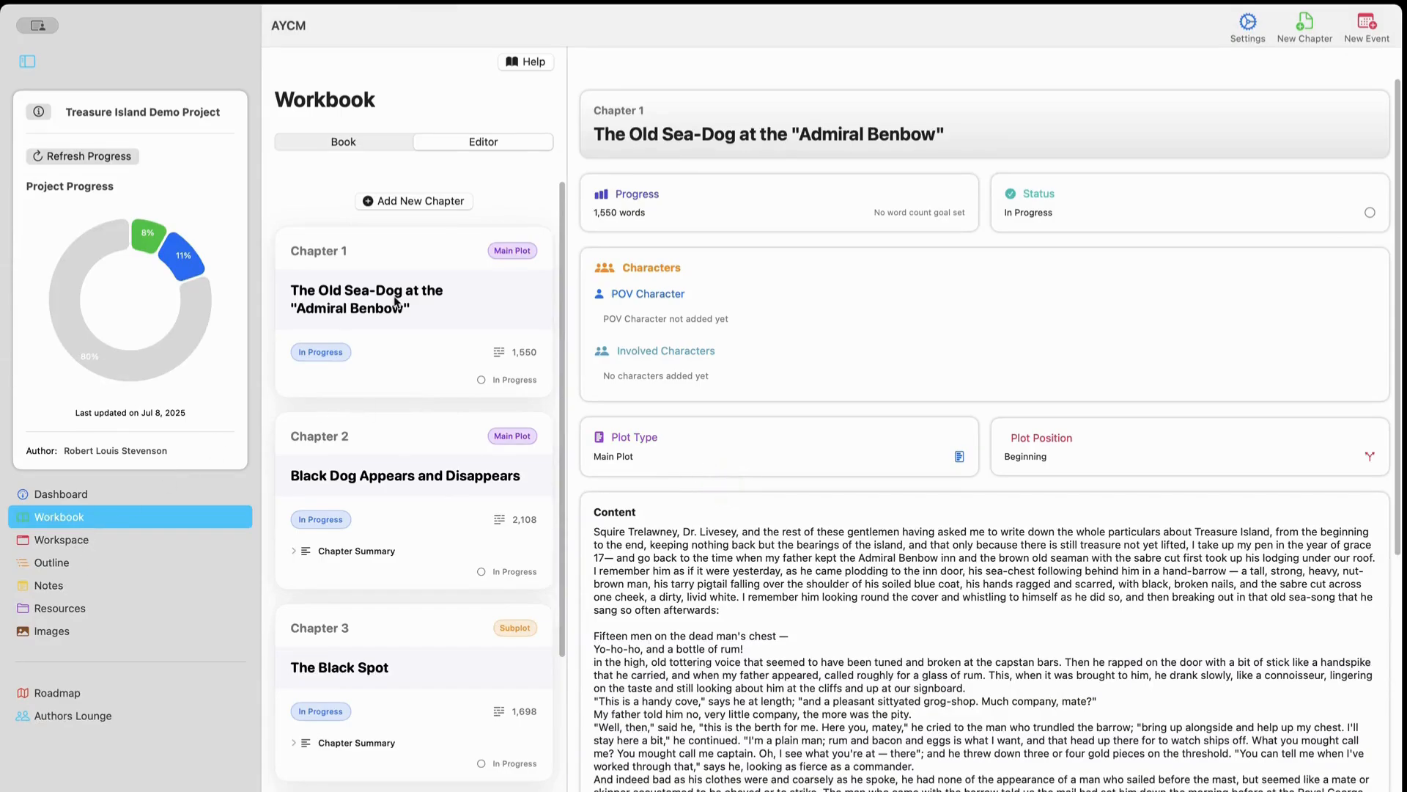
Add a new chapter from the workbook's Editor view.
click(82, 521)
click(473, 142)
click(429, 198)
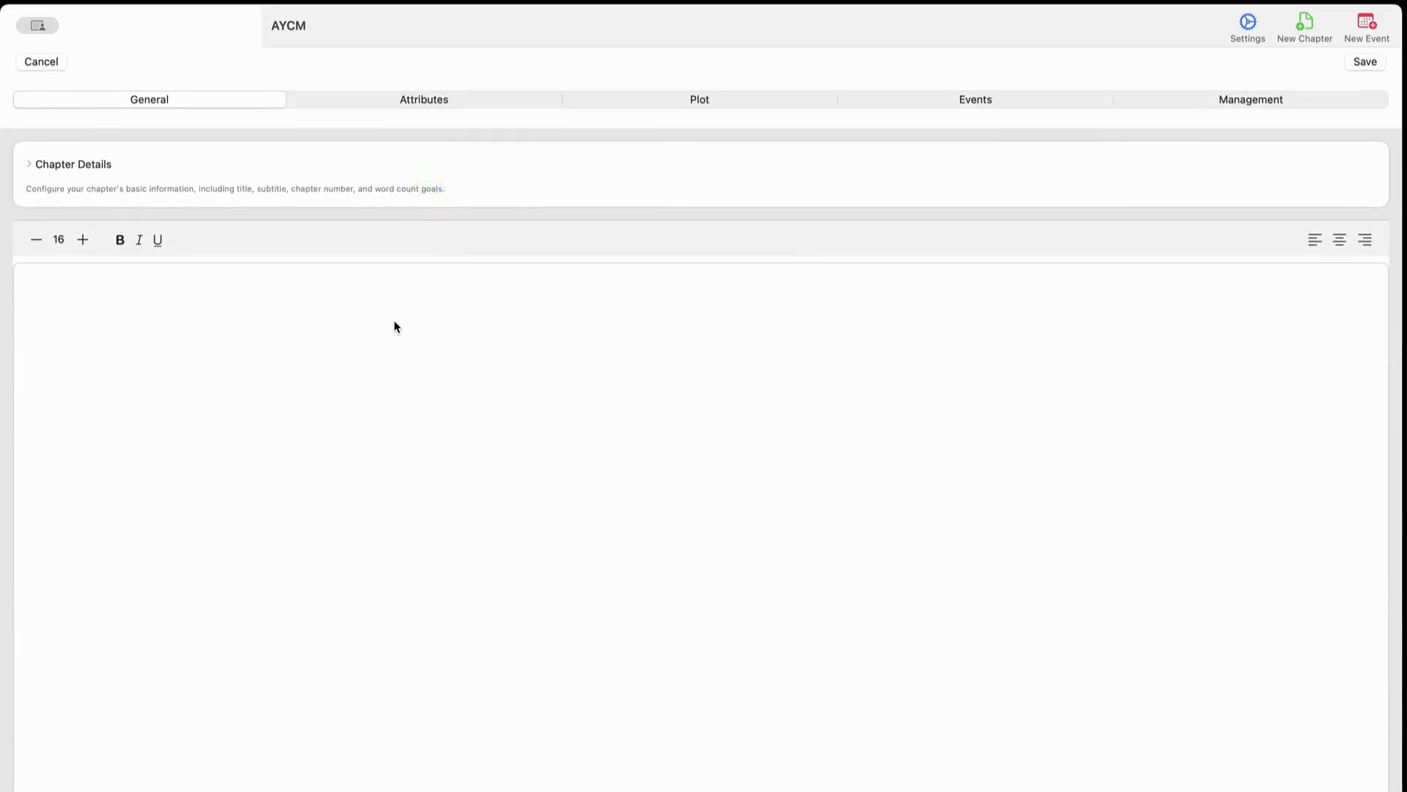
Look over the new chapter's Attributes, Plot, Events and Management sections and return to its General section.
click(424, 104)
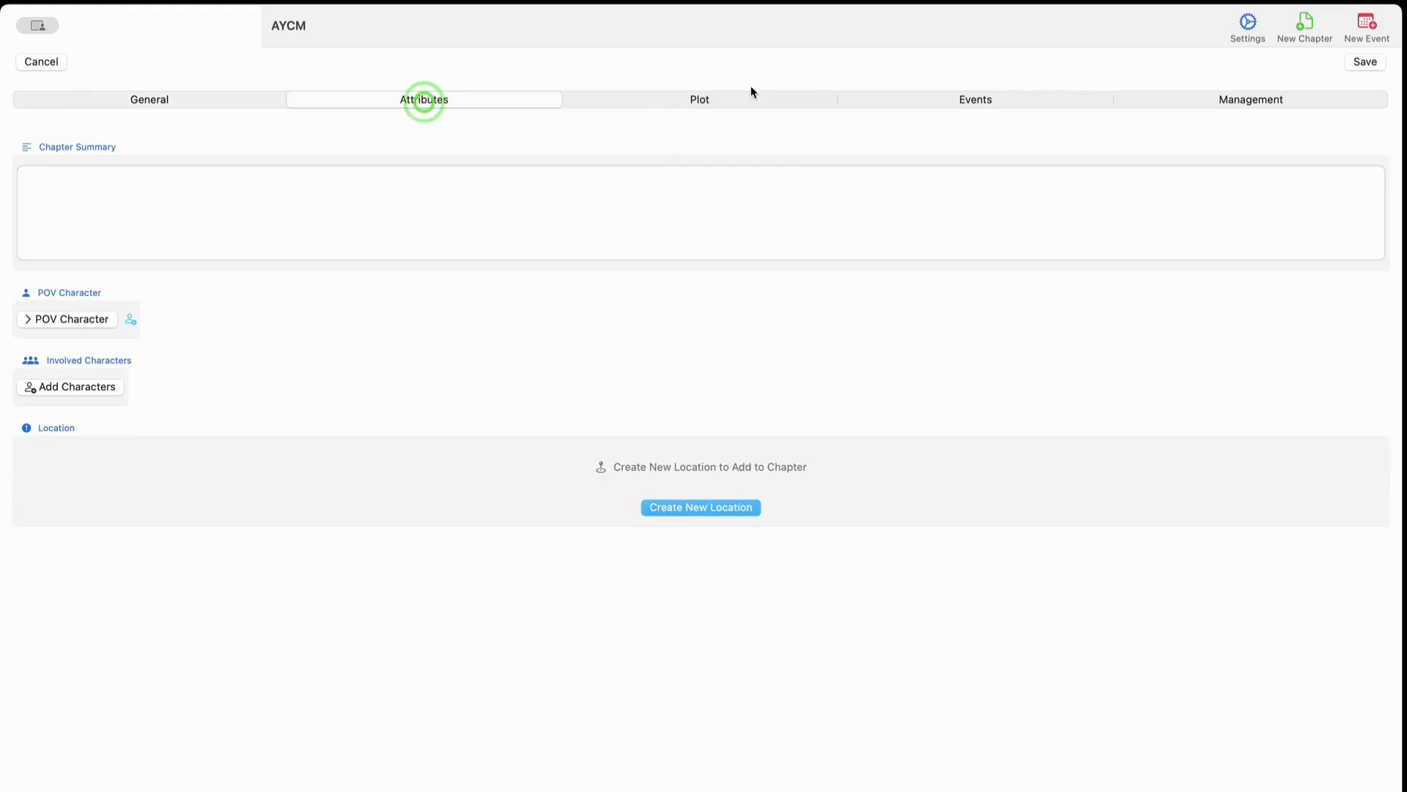
click(726, 99)
click(966, 101)
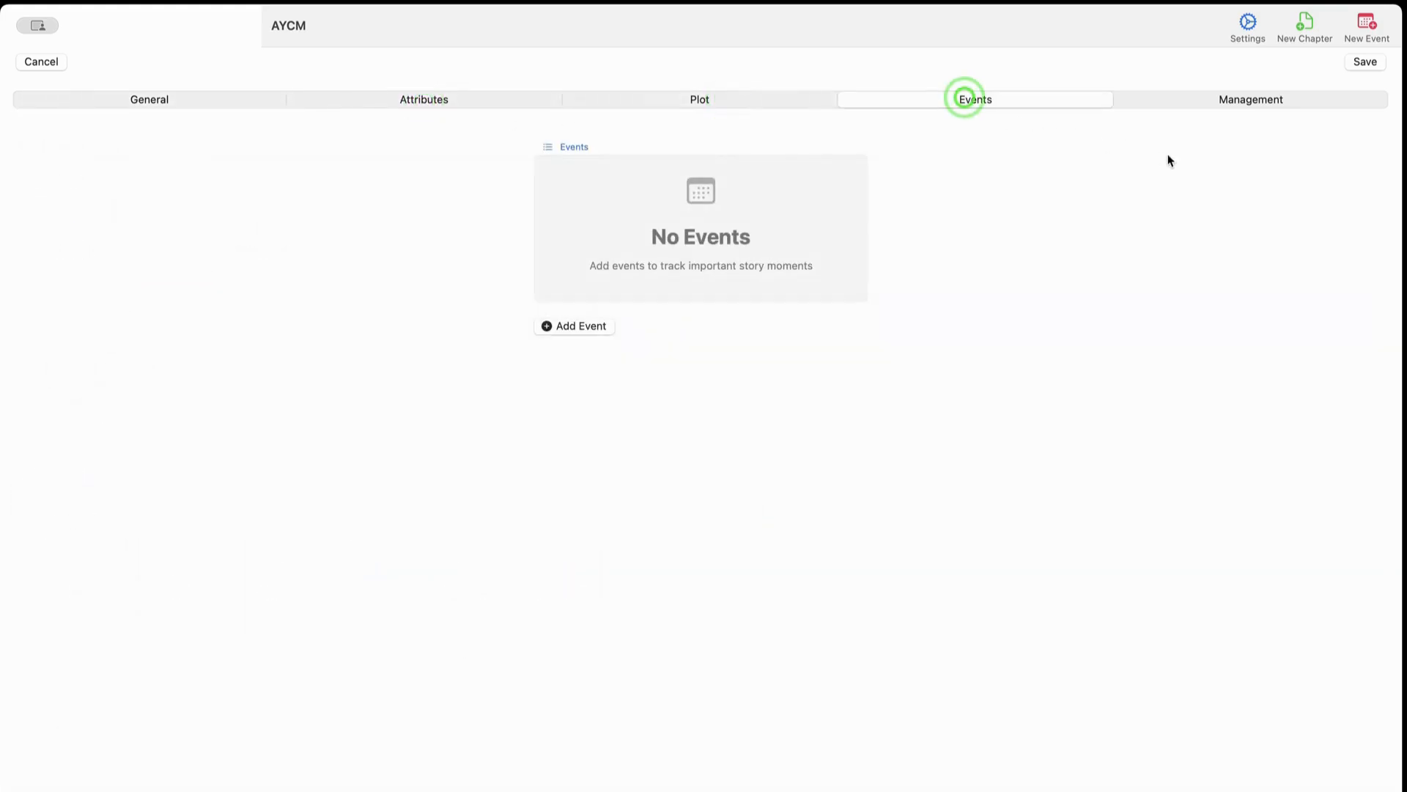
click(1242, 104)
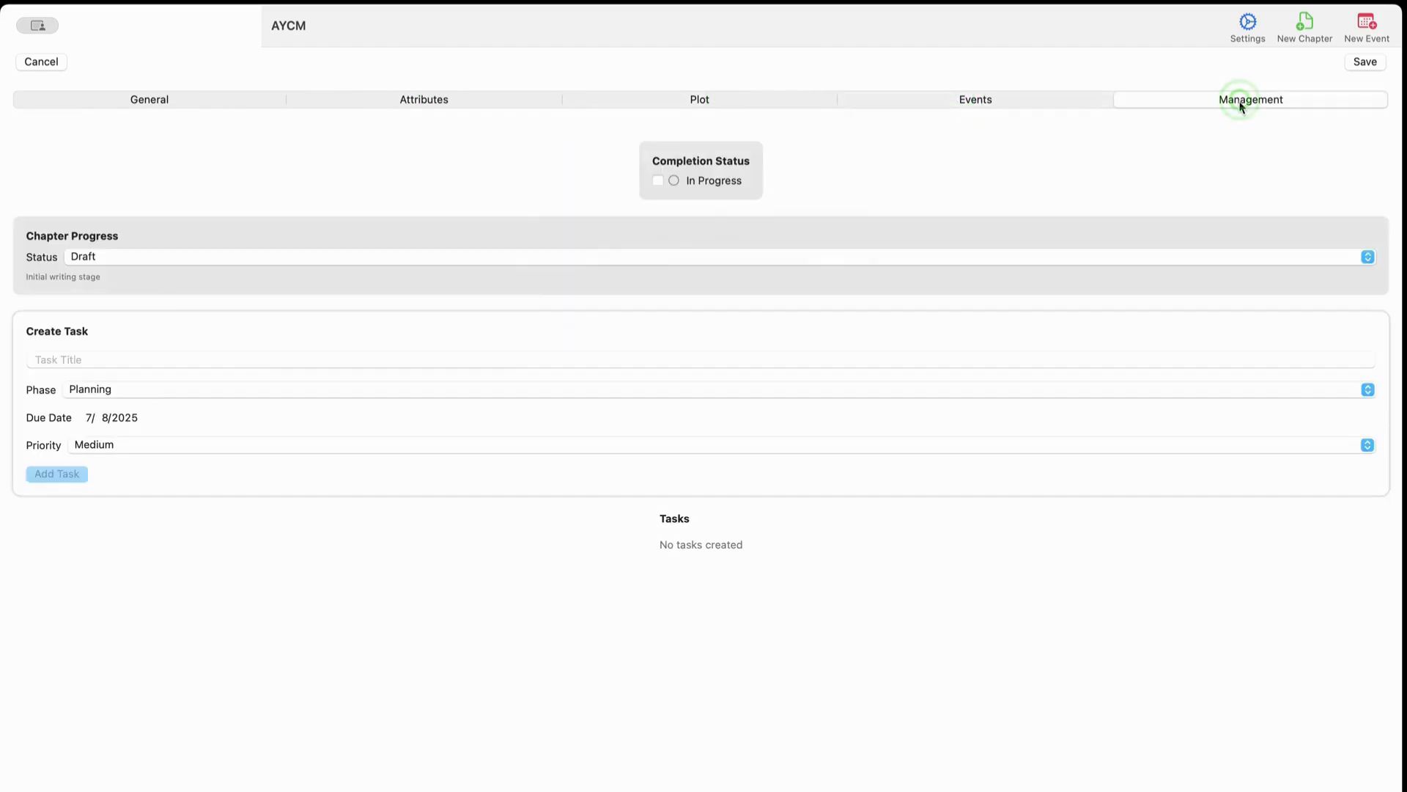
click(151, 98)
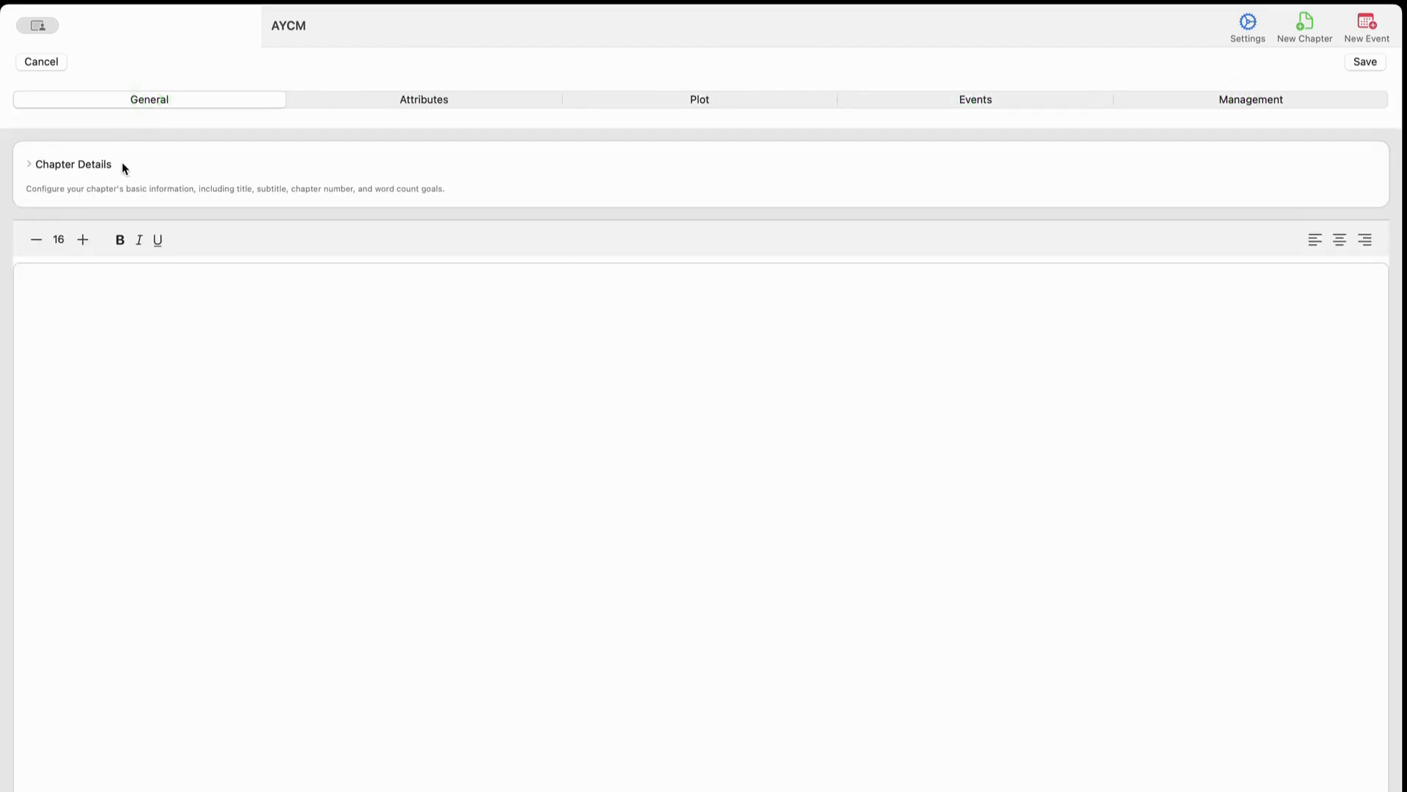
Expand the chapter details and replace the default title with "This is a New Chapter".
click(80, 165)
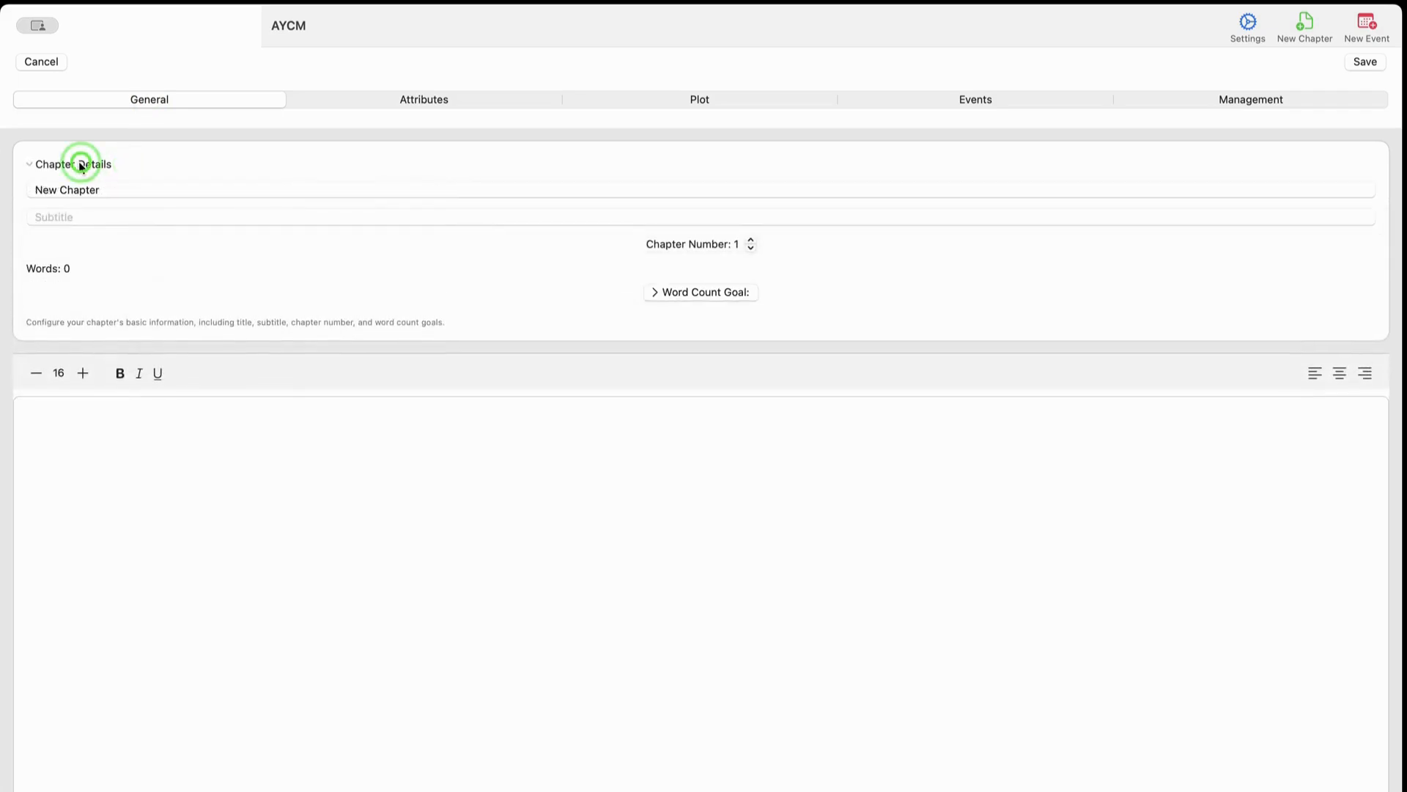
click(106, 189)
key(BackSpace)
key(BackSpace)
key(BackSpace)
key(BackSpace)
key(BackSpace)
key(BackSpace)
key(BackSpace)
key(BackSpace)
key(BackSpace)
key(BackSpace)
key(BackSpace)
text(T)
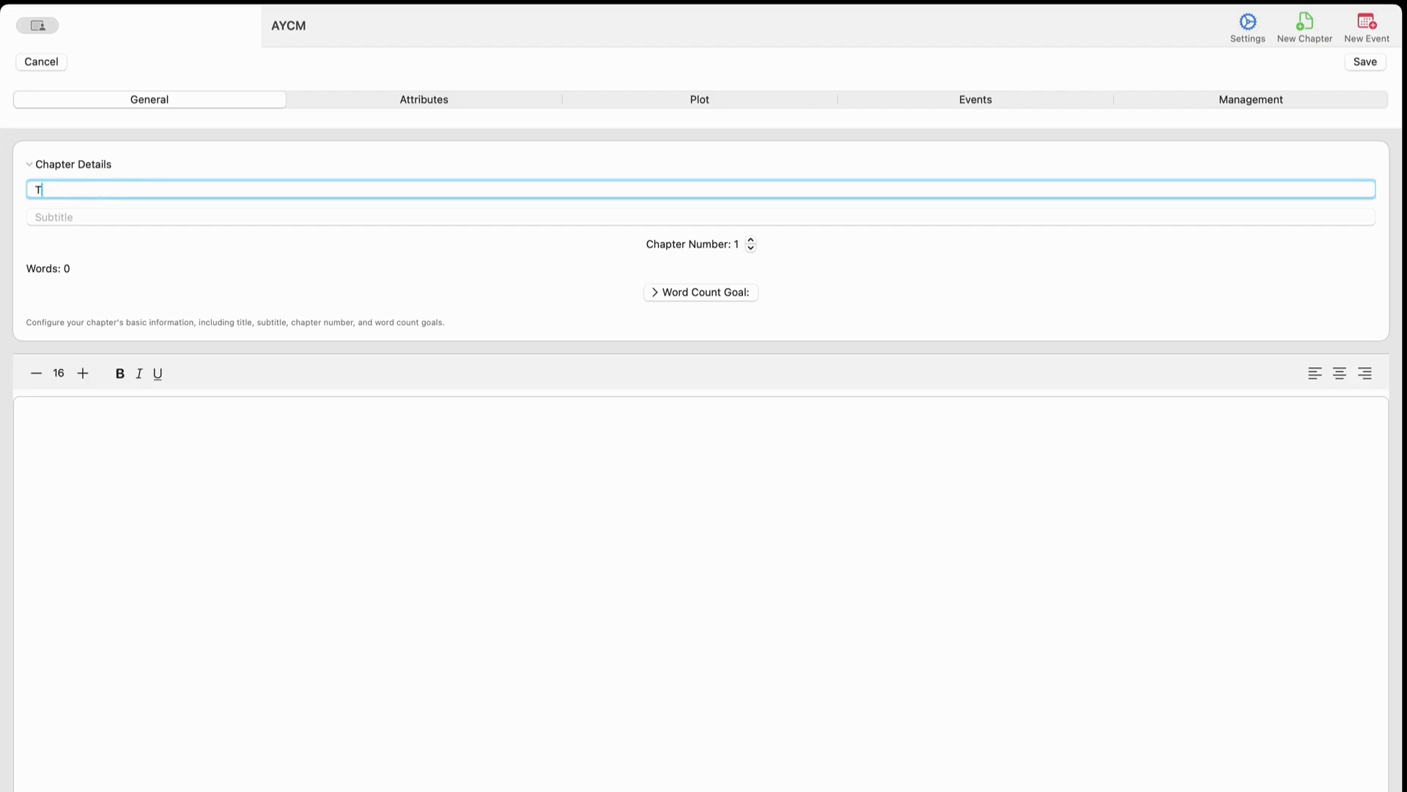
text(his is a New Chapter)
Set the new chapter's word count goal to 2000 and save the goal.
click(729, 292)
click(604, 353)
text(2000)
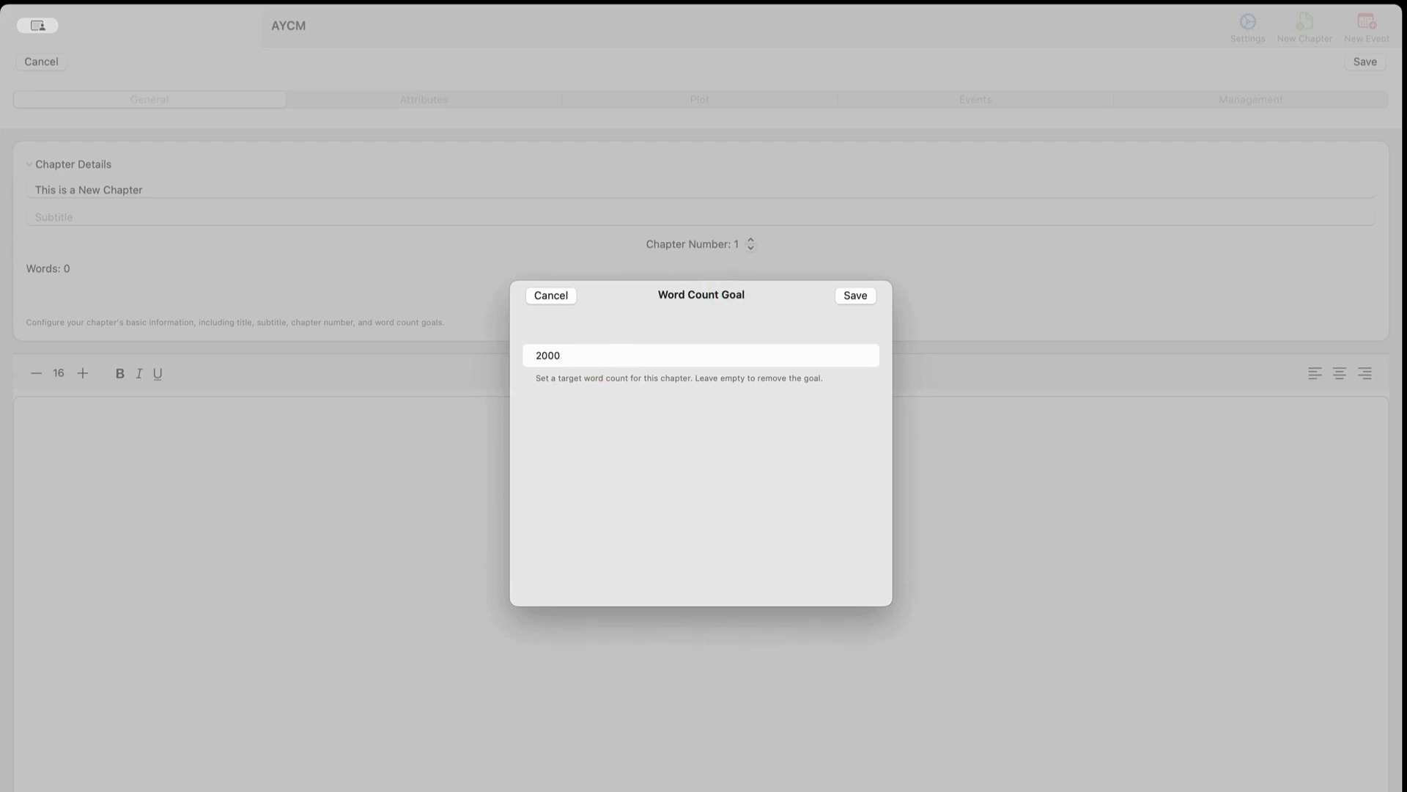
click(852, 300)
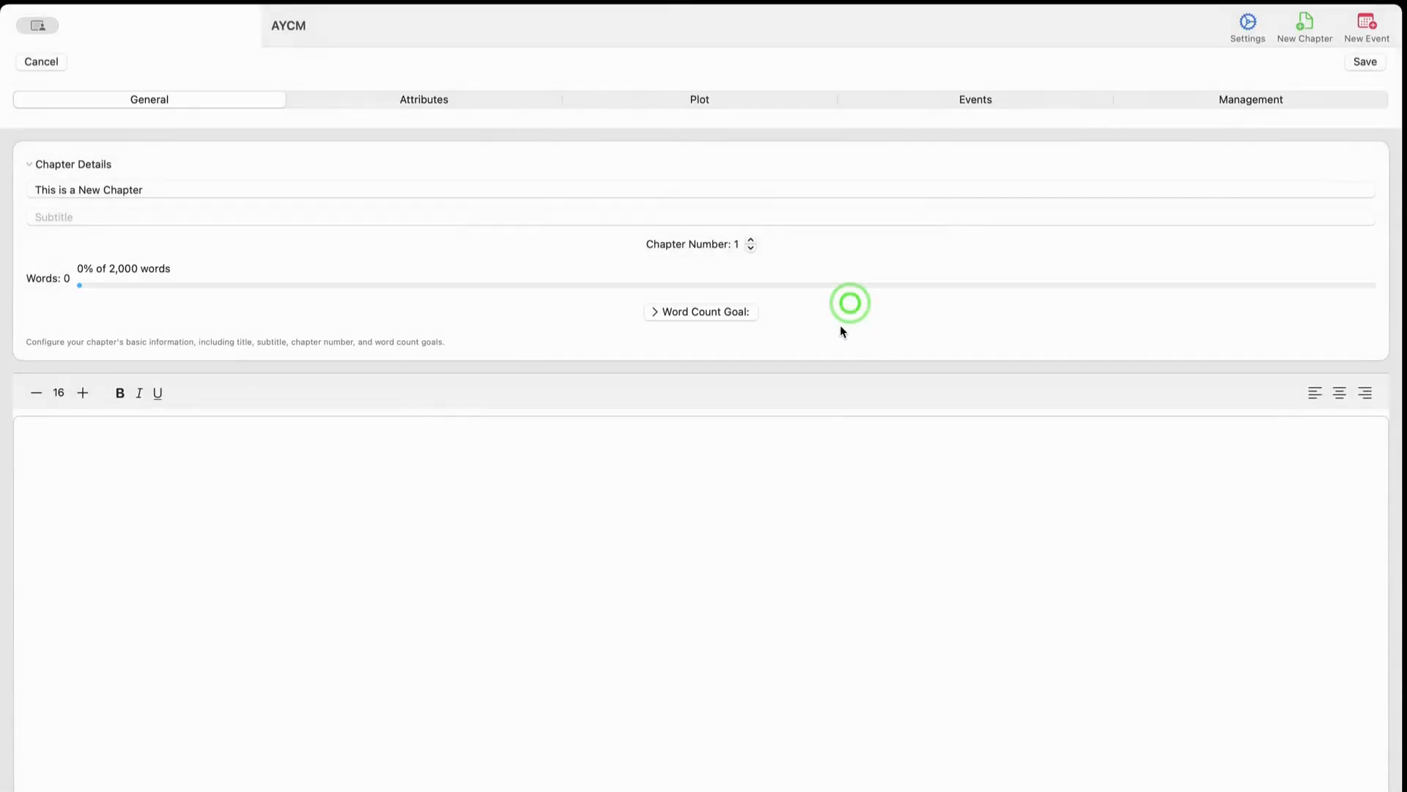
Raise the new chapter's chapter number to 5.
click(750, 240)
click(751, 240)
click(750, 240)
click(750, 240)
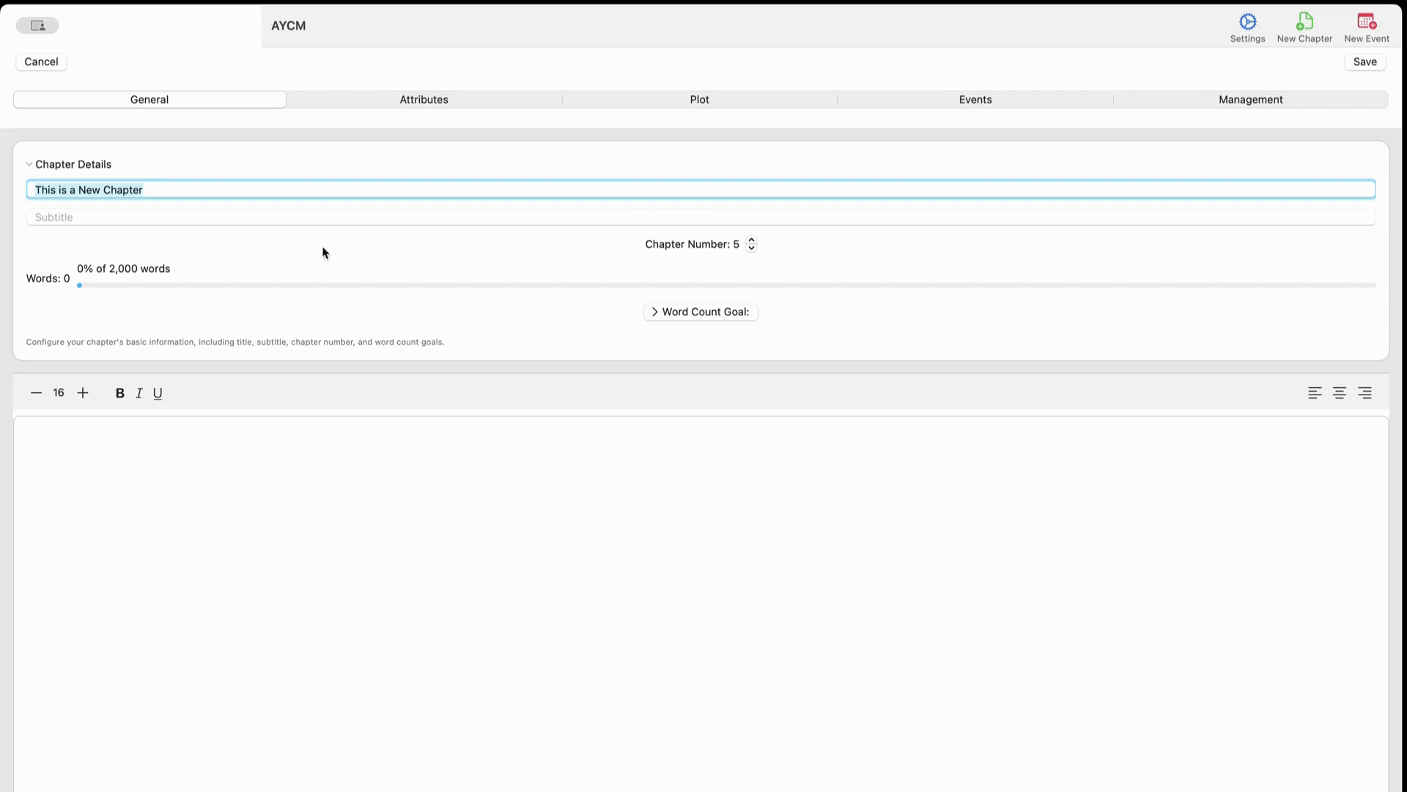
Try increasing the font size in the empty chapter text and reduce it again.
click(183, 448)
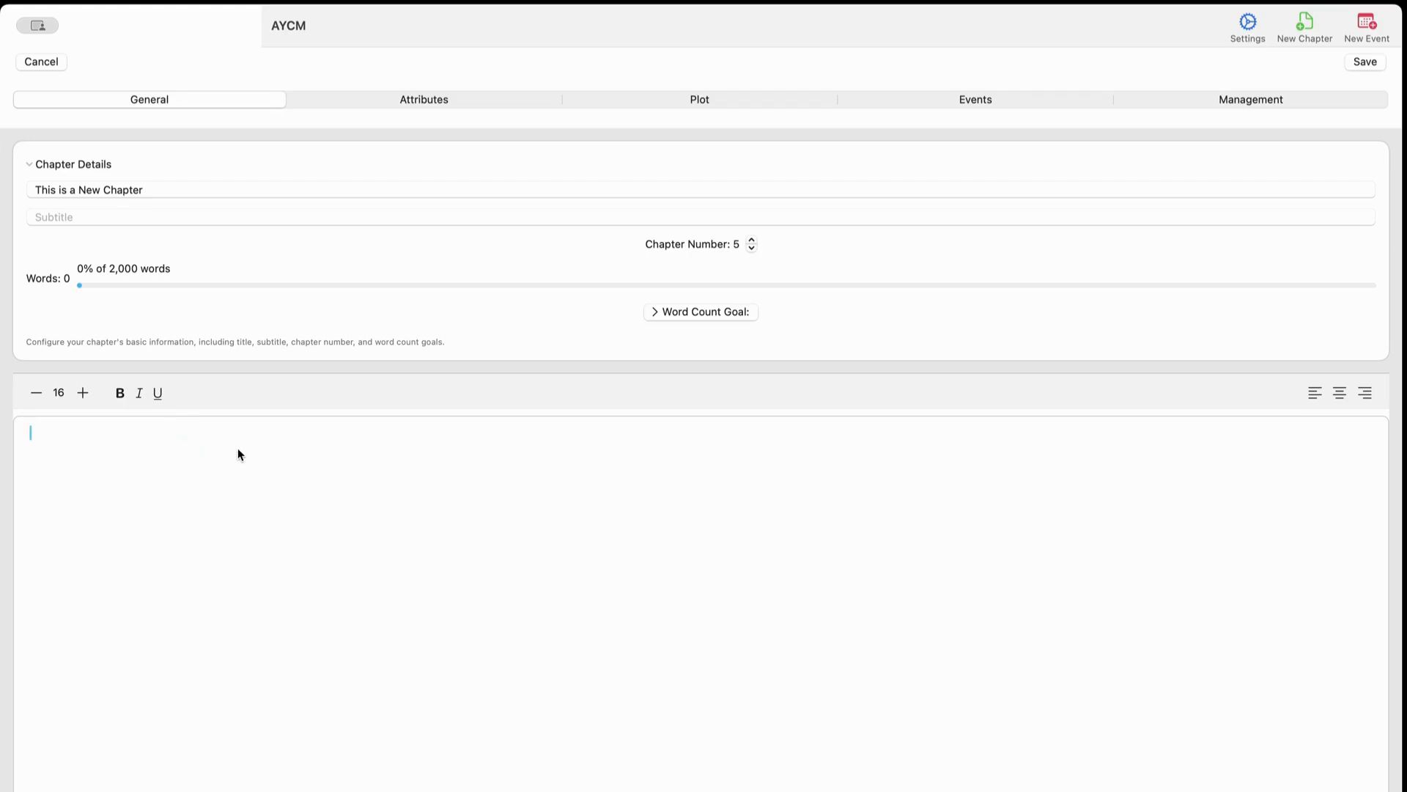
click(83, 392)
click(40, 393)
Examine the chapter's summary and character fields, the plot type choices, the events available to add and the management options.
click(442, 94)
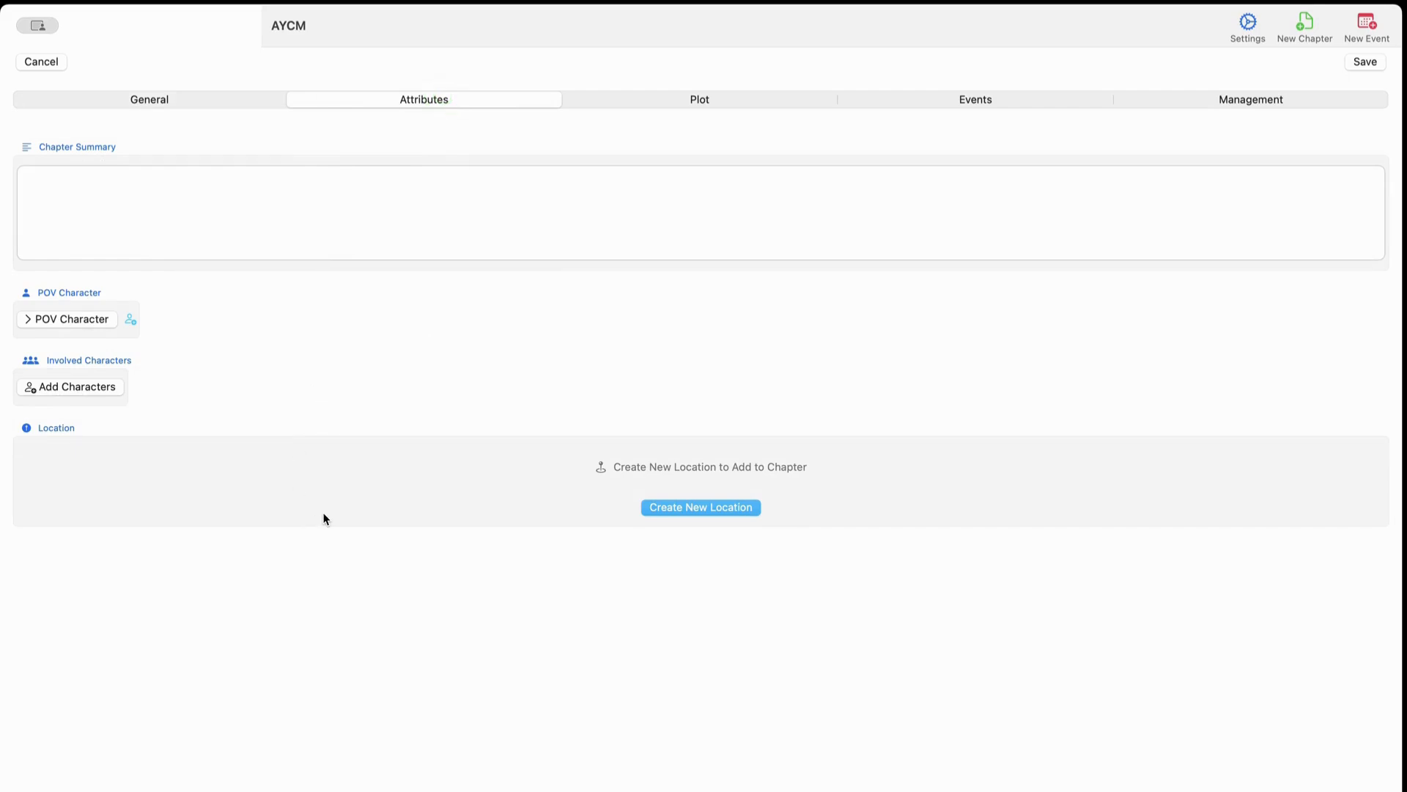
click(709, 107)
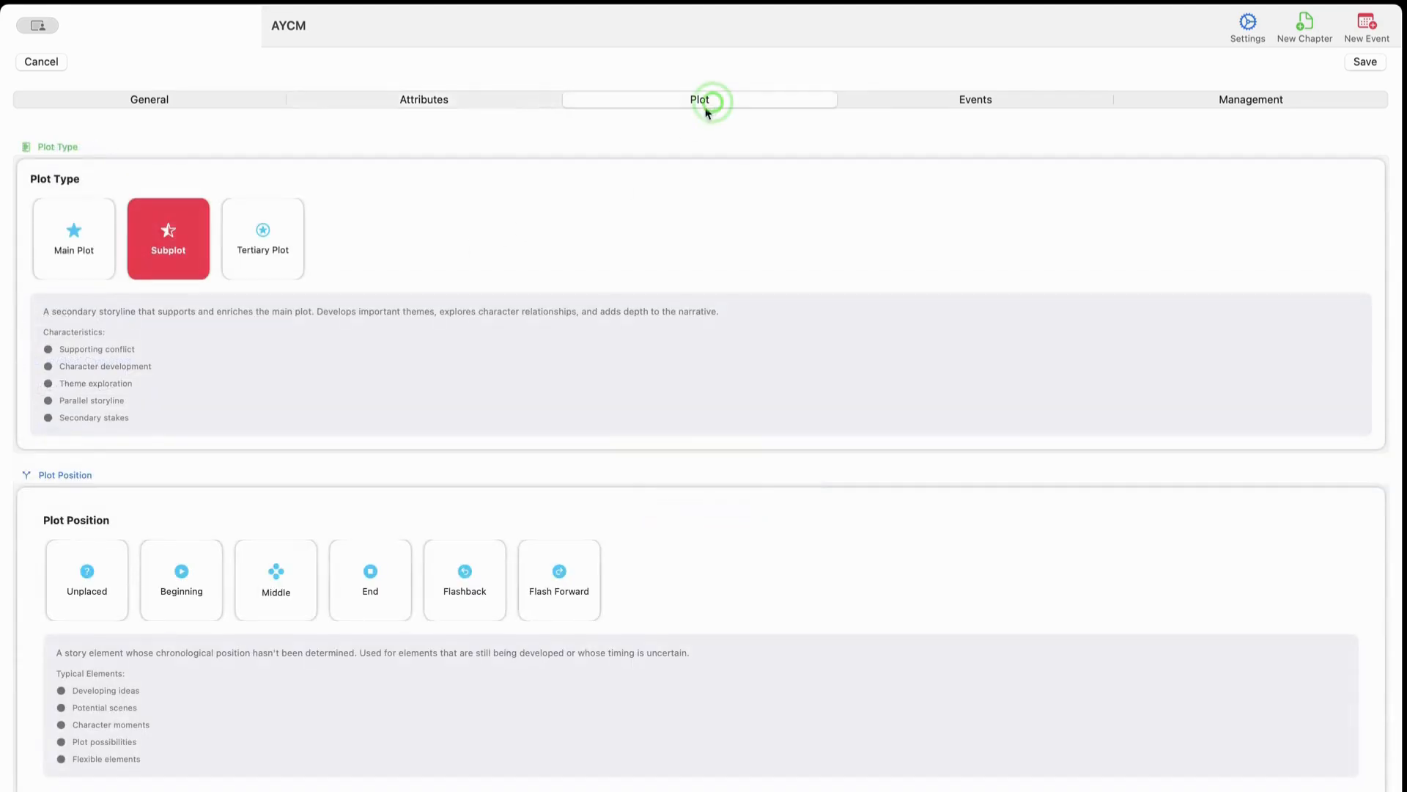
click(65, 227)
click(175, 233)
click(992, 97)
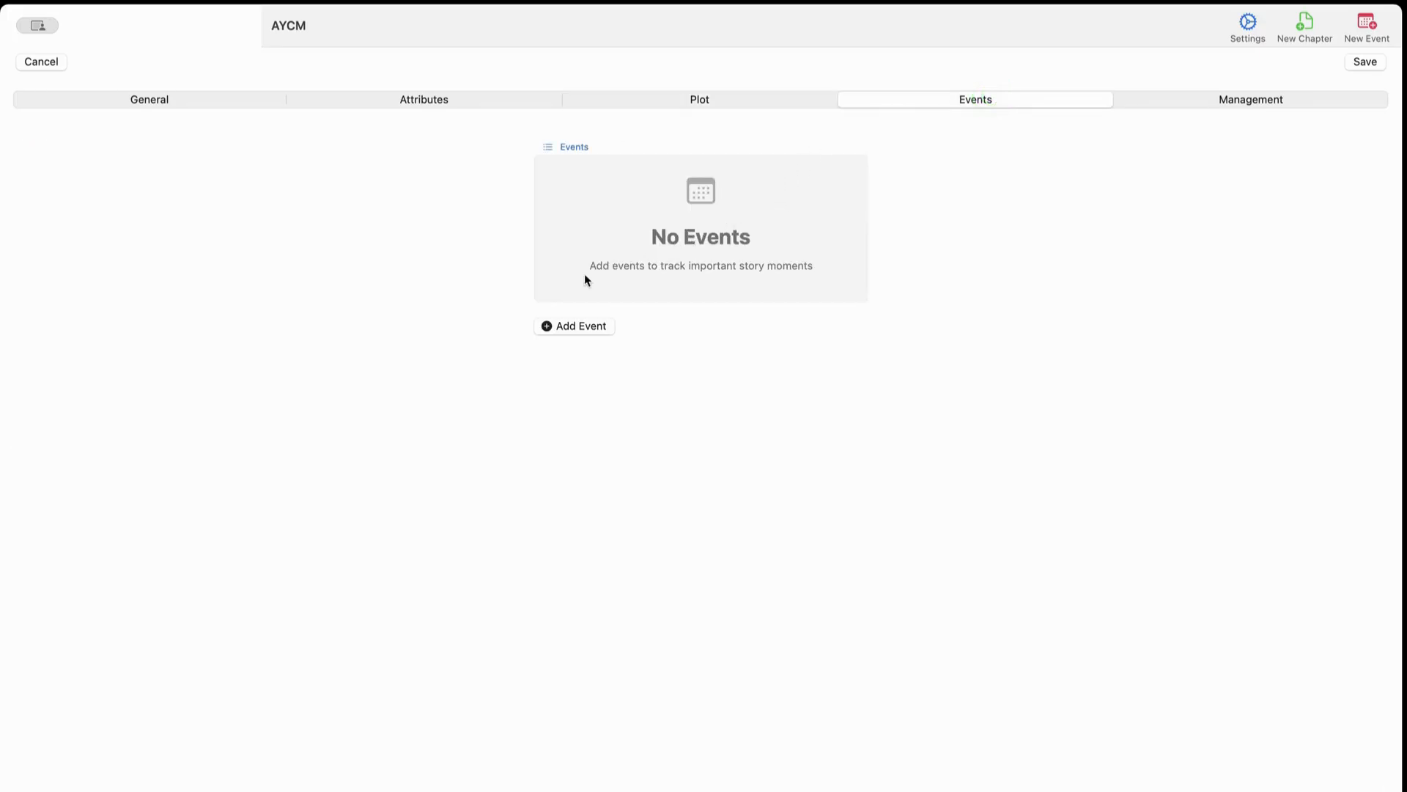
click(551, 326)
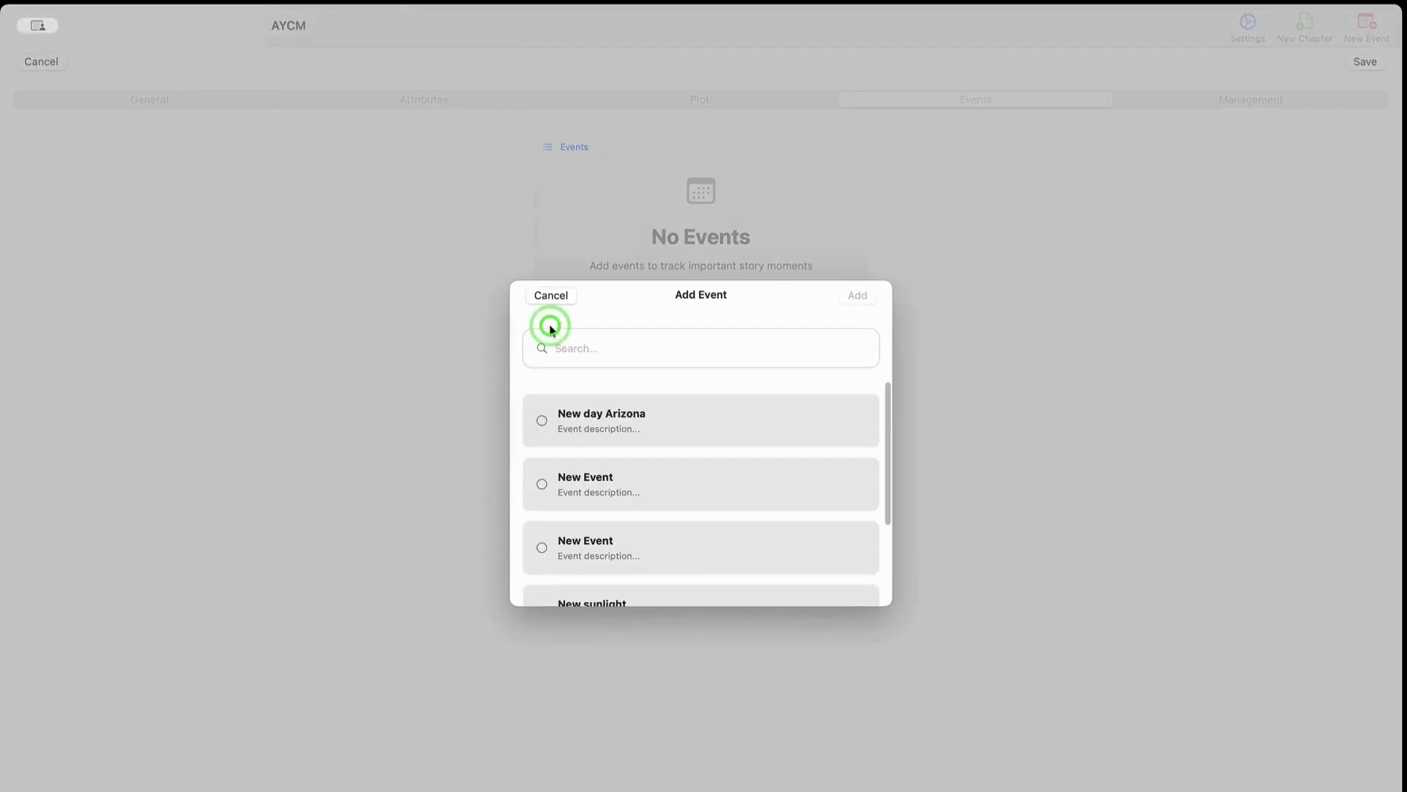
click(552, 297)
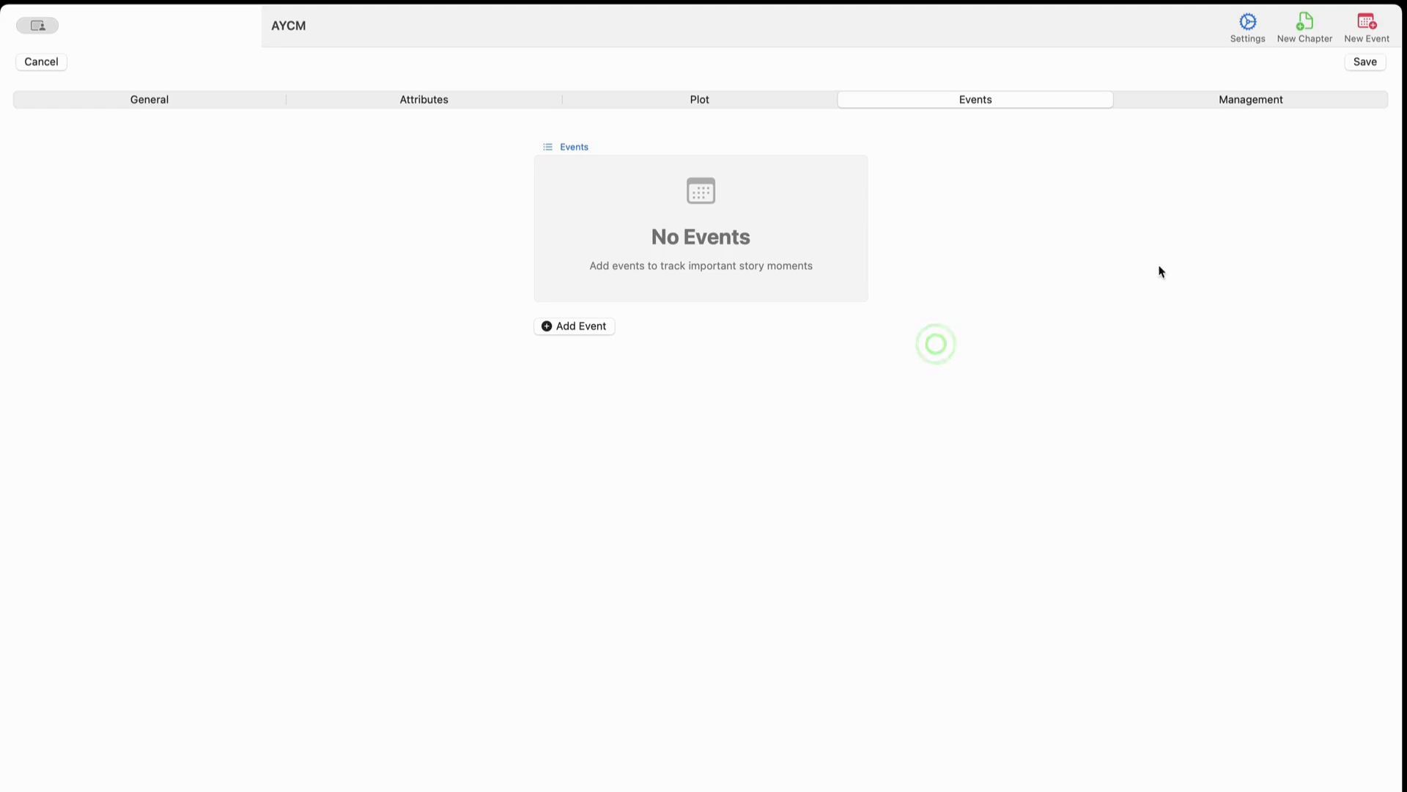
click(1240, 100)
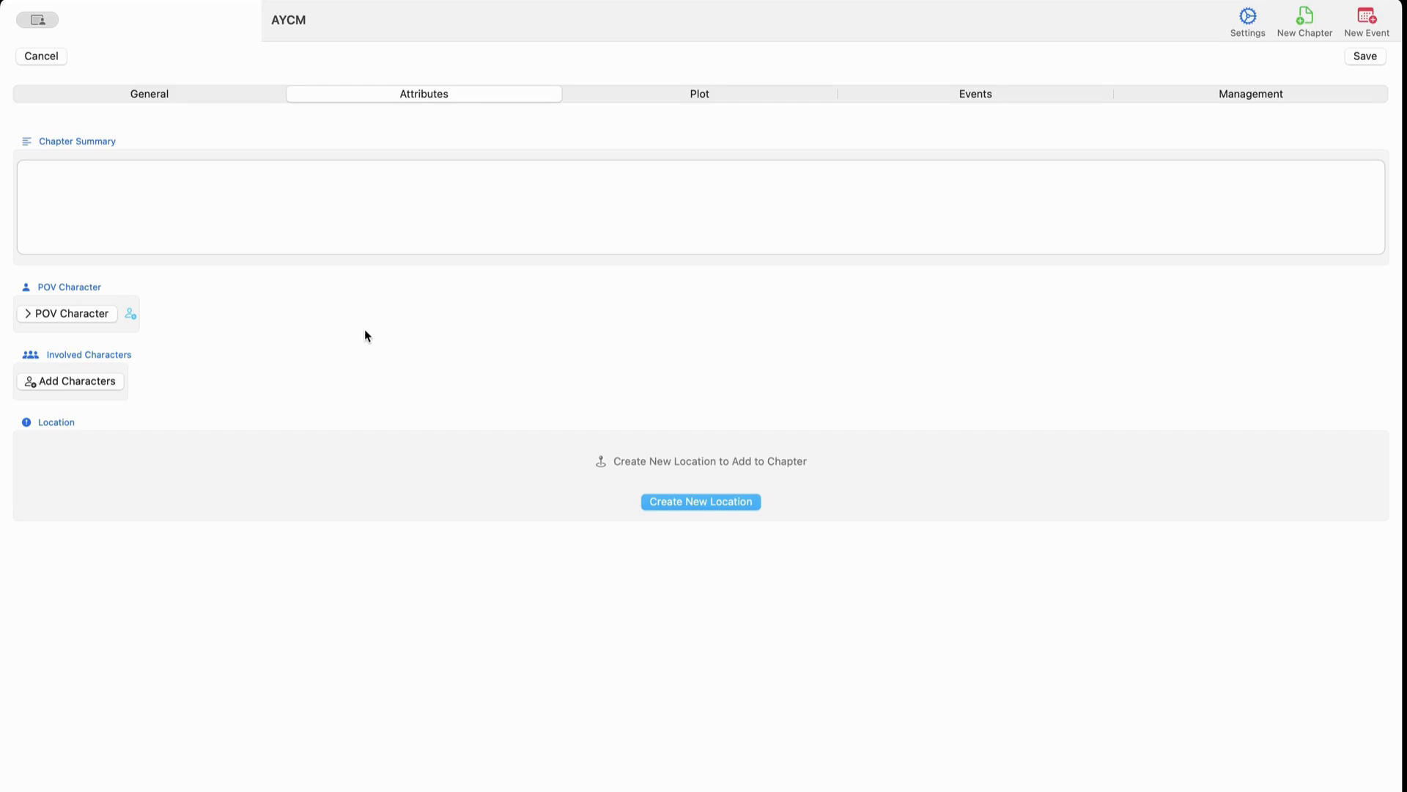
Write "this chapter is about..." as the chapter summary.
click(241, 188)
text(this chapter is about)
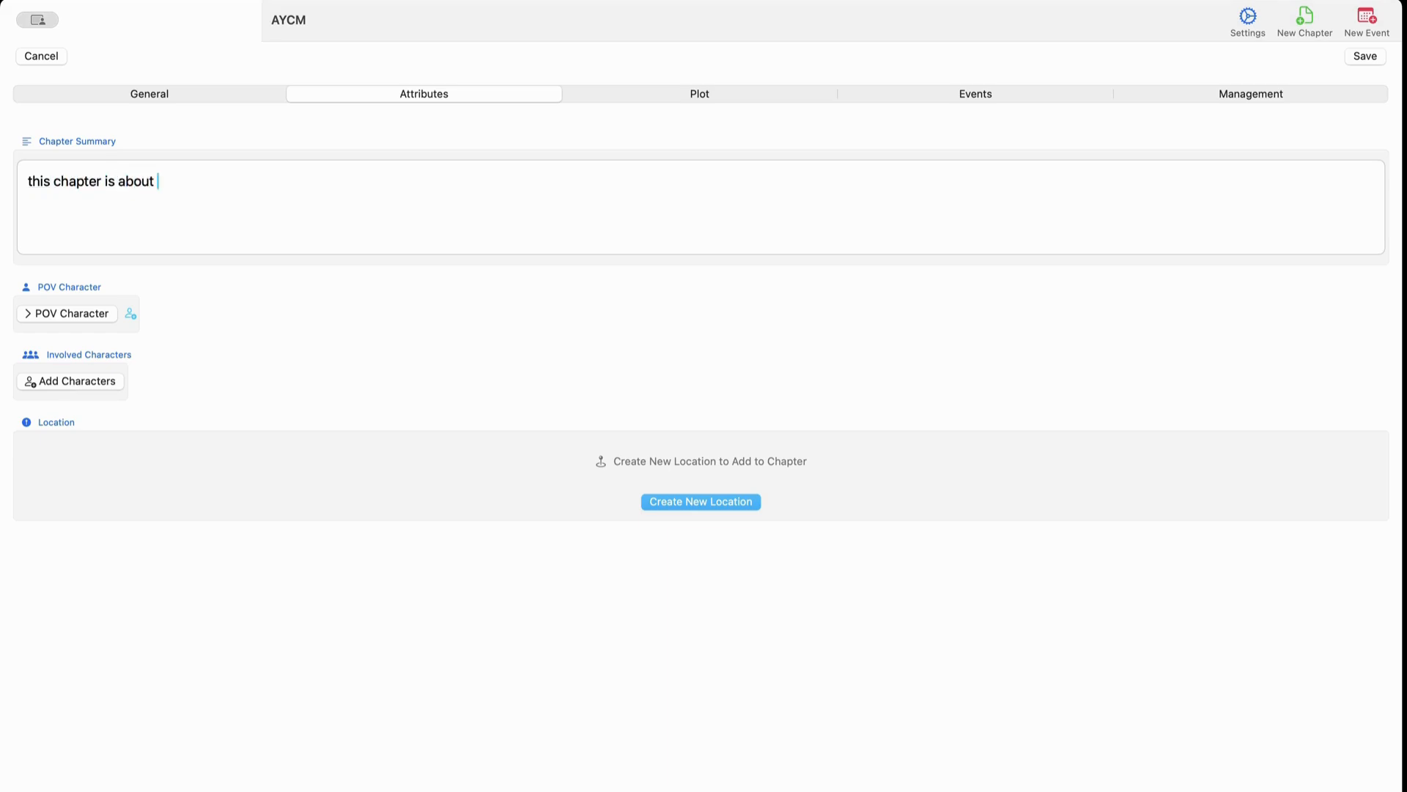
text(...)
Choose Example Unknown as the chapter's POV character and add the same protagonist to the involved characters.
click(34, 310)
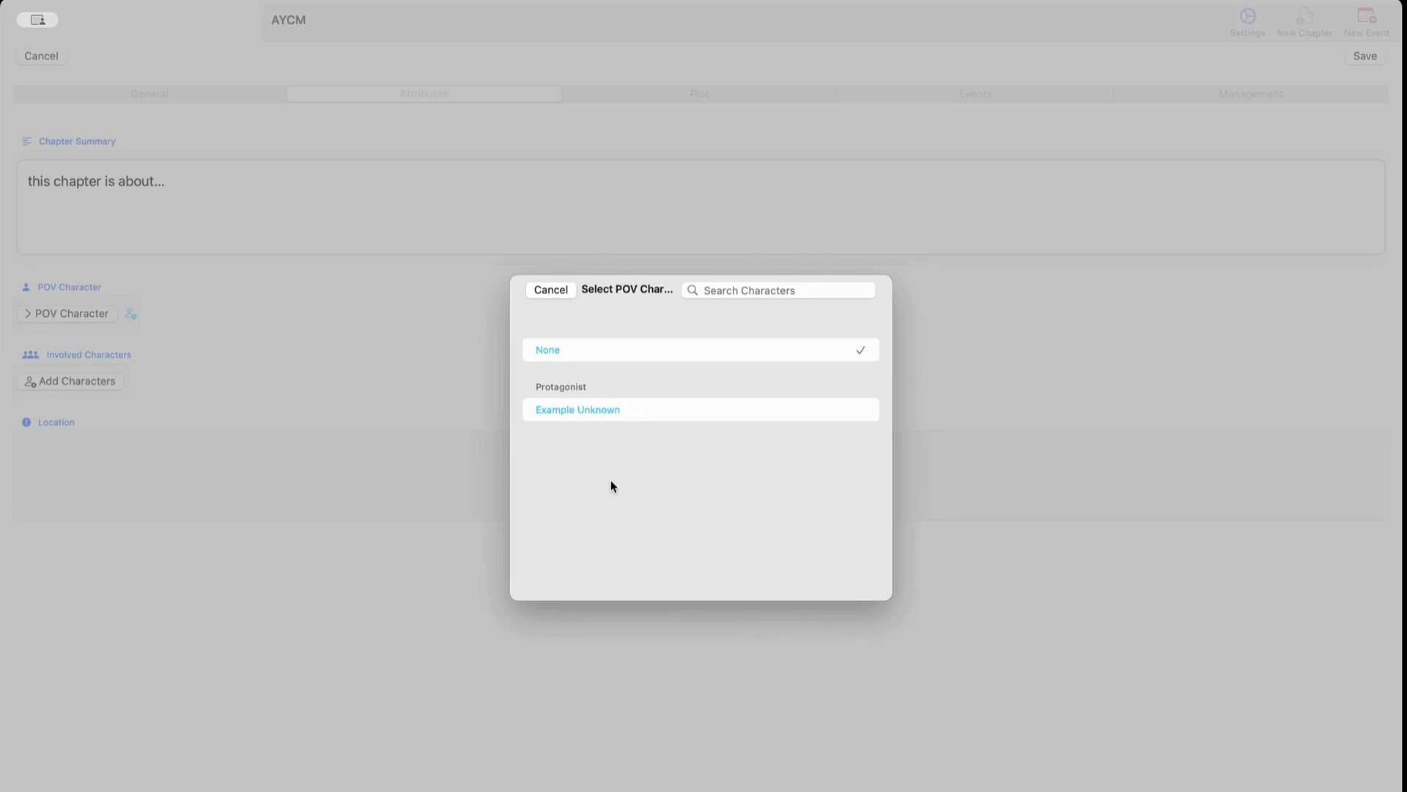
click(572, 409)
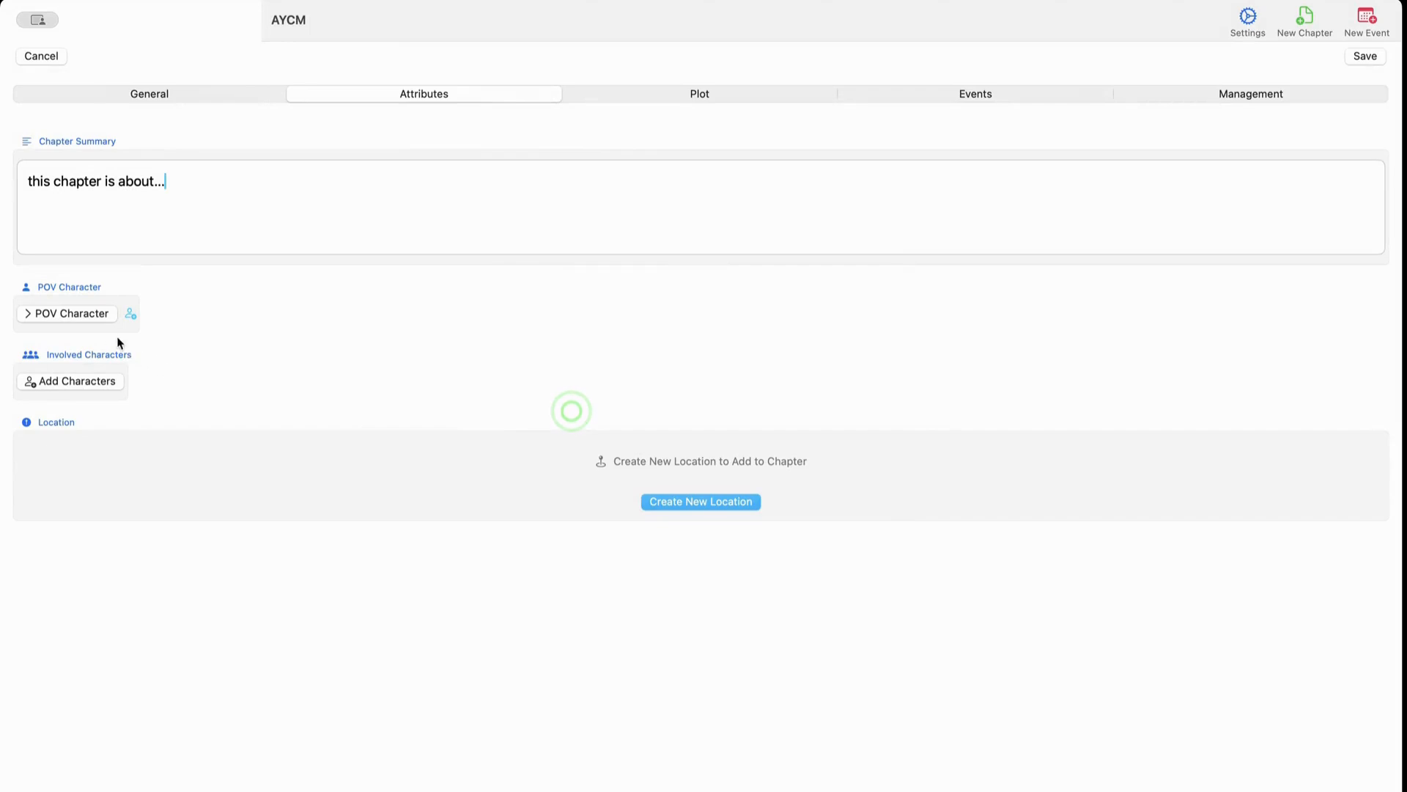
click(33, 380)
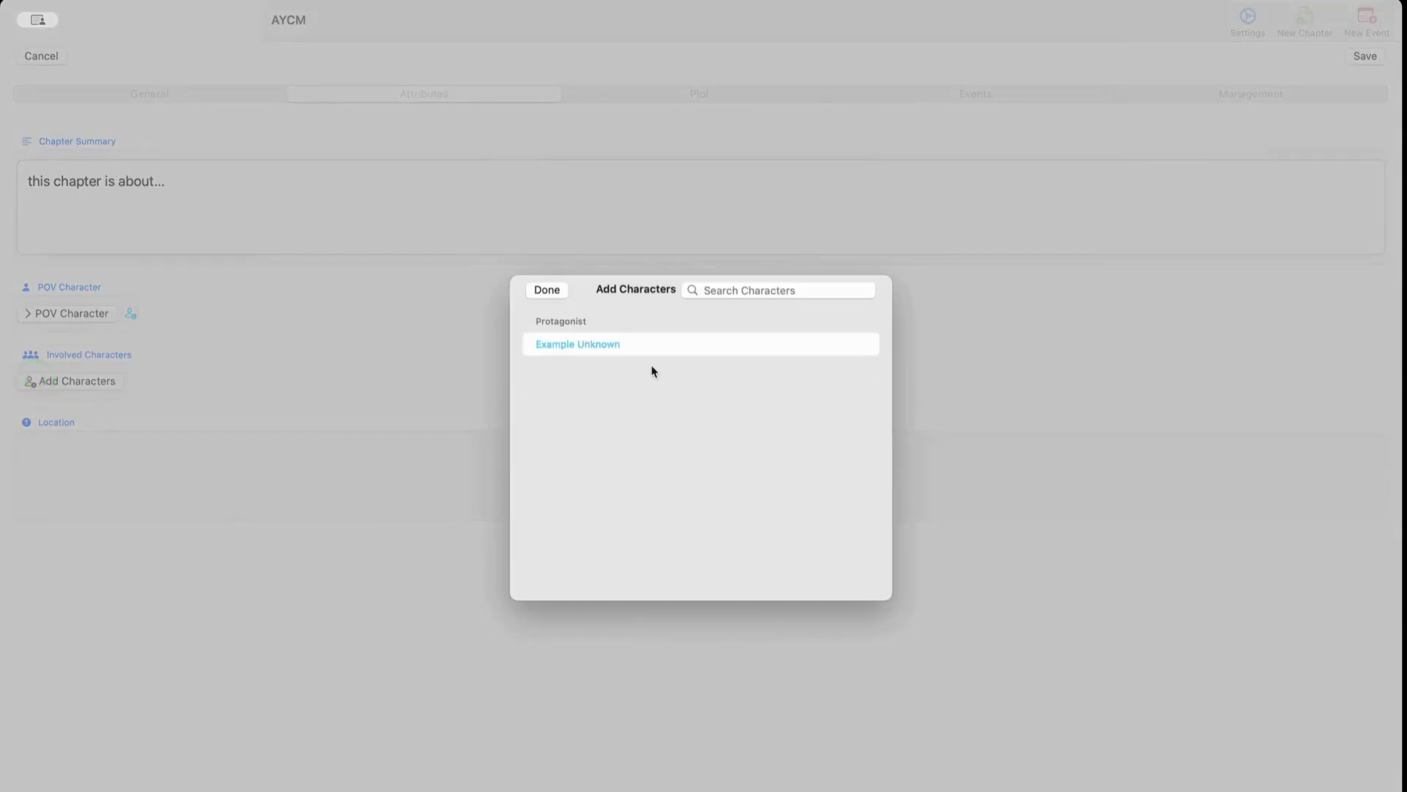
click(577, 344)
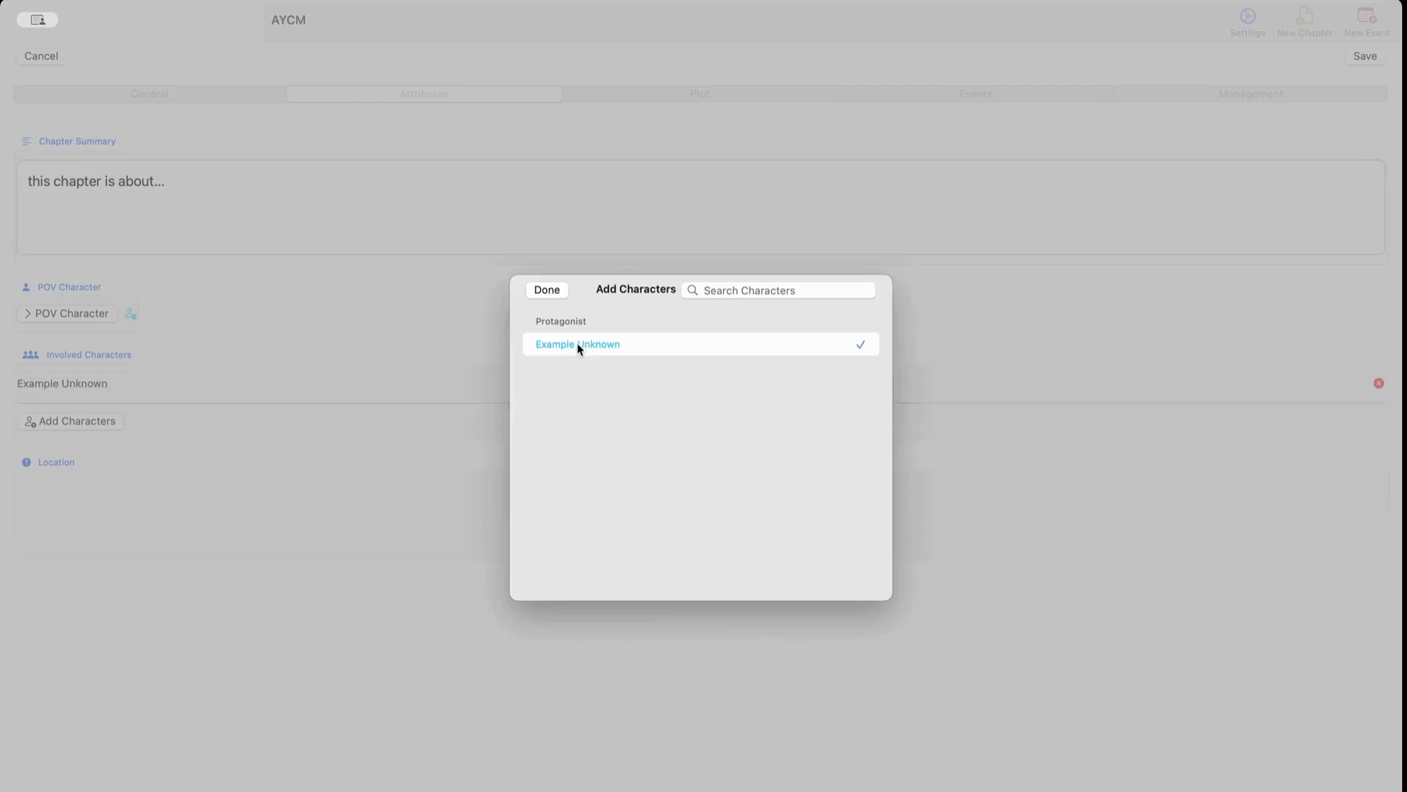
click(547, 290)
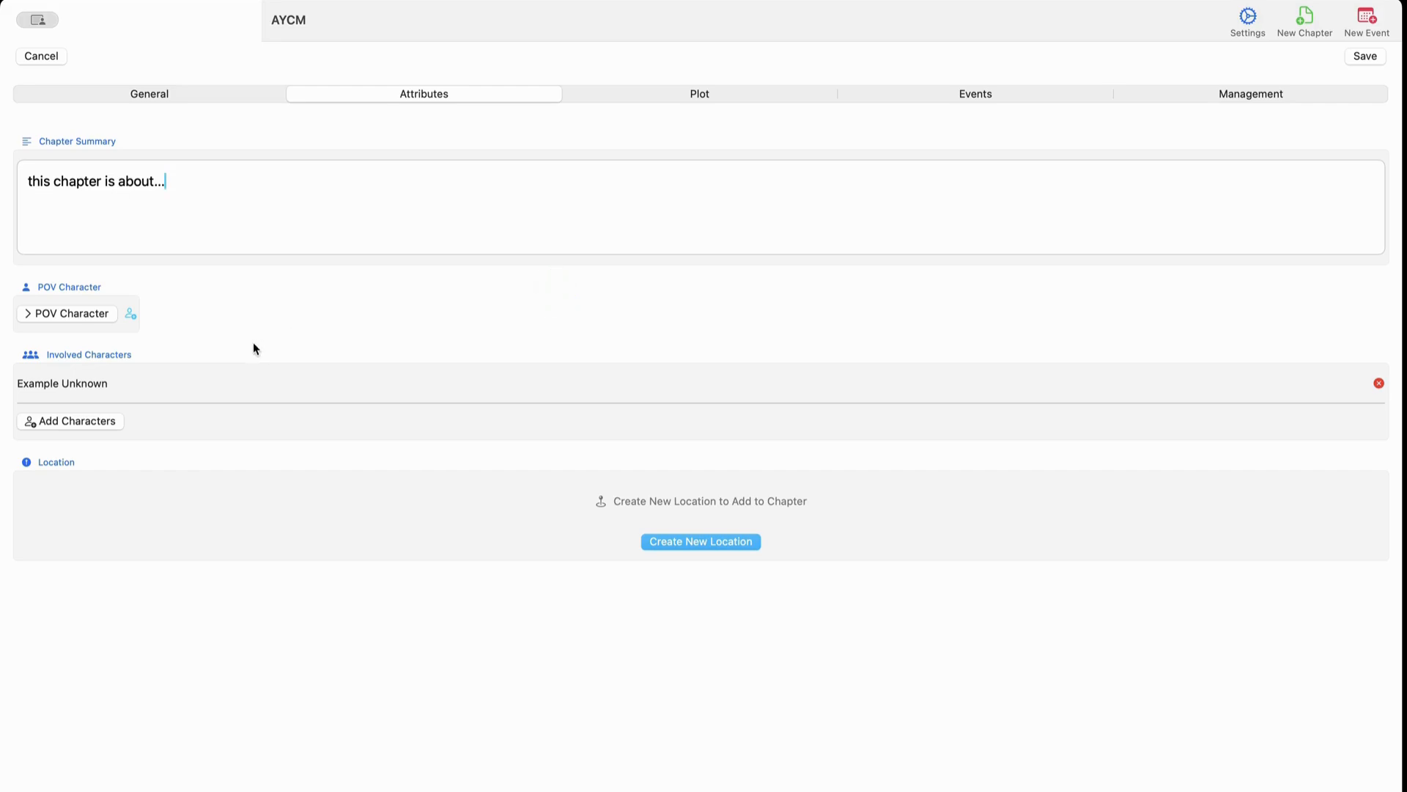
Check which locations can be selected for the chapter, leaving the location unassigned.
click(699, 542)
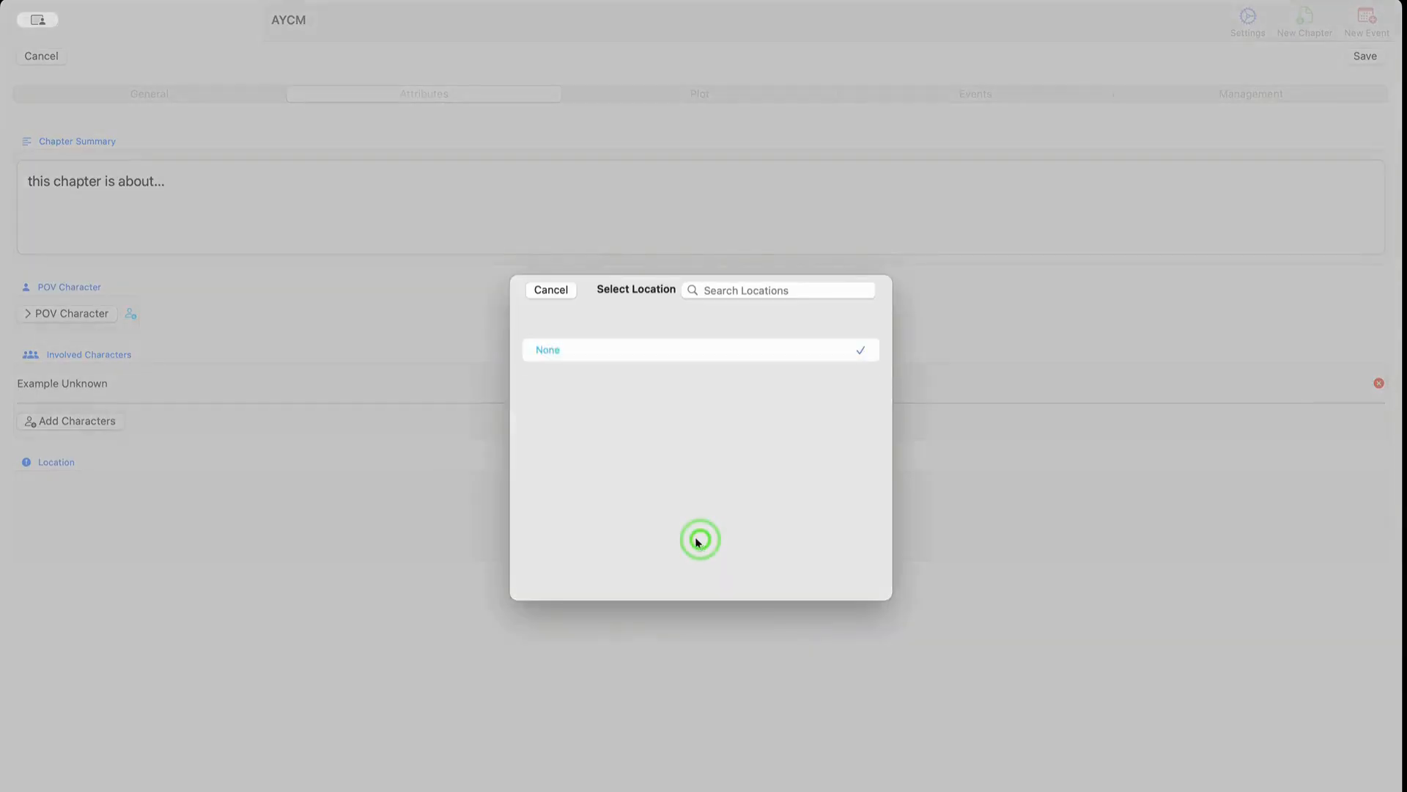
click(551, 291)
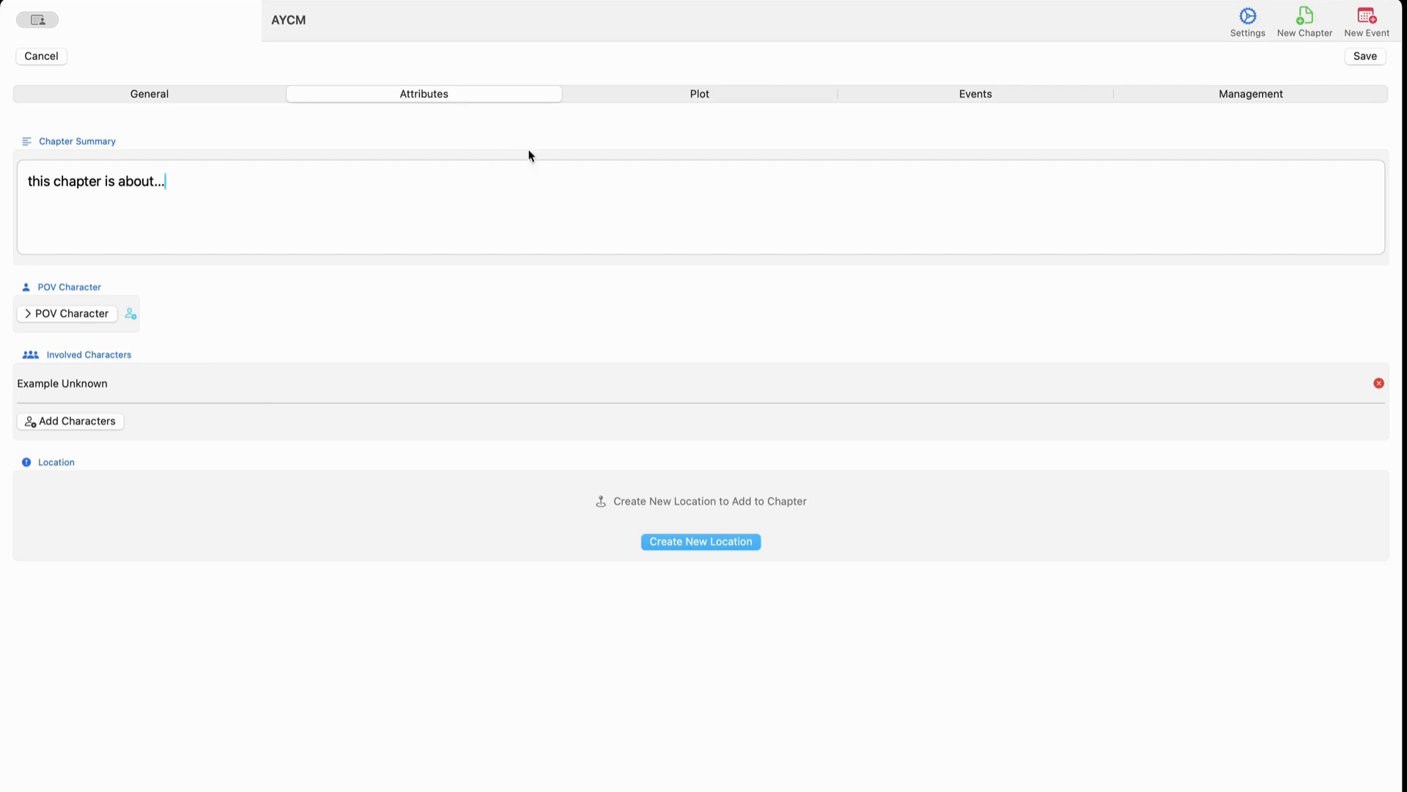
Try the Main Plot and Subplot types for the chapter, ending with the plot type set to Tertiary Plot.
click(701, 92)
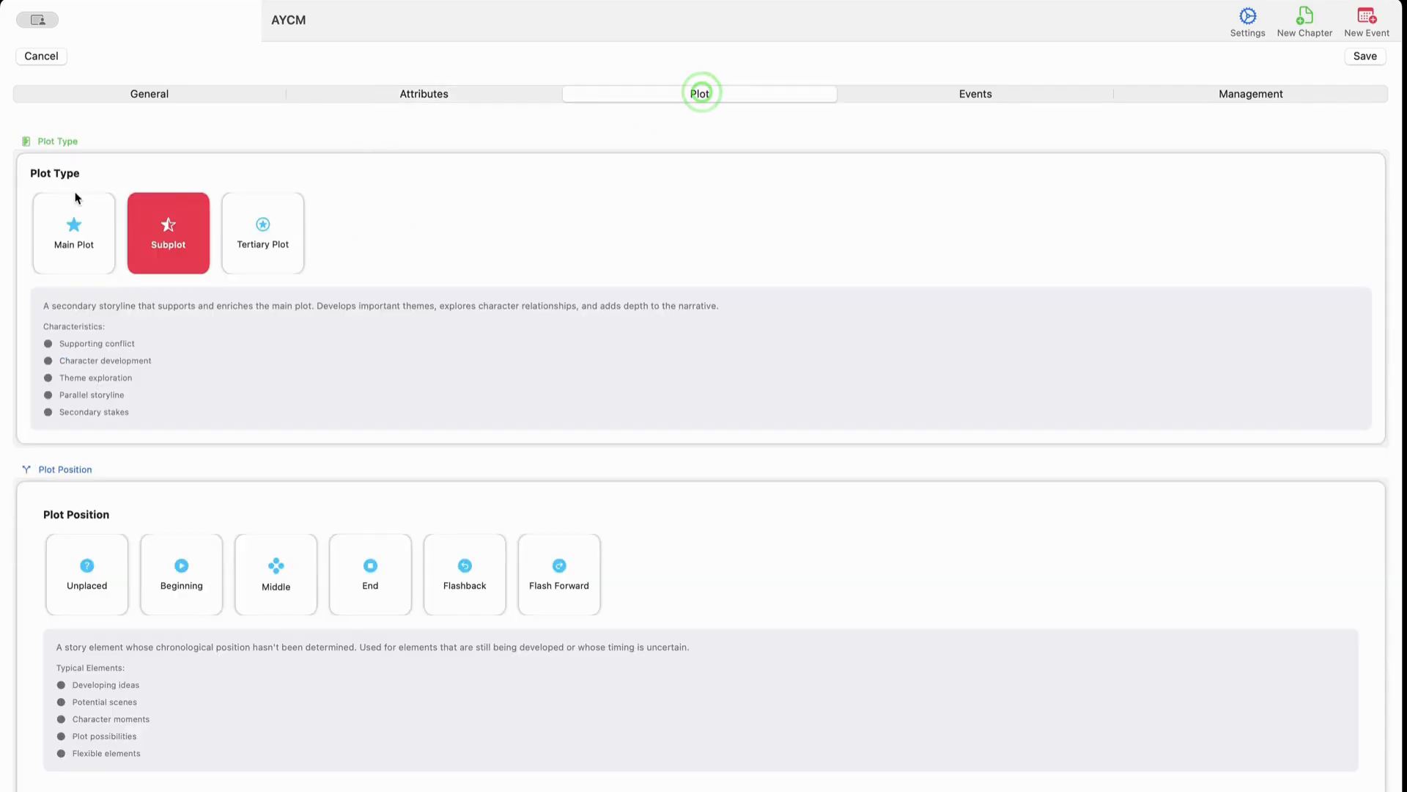
click(71, 241)
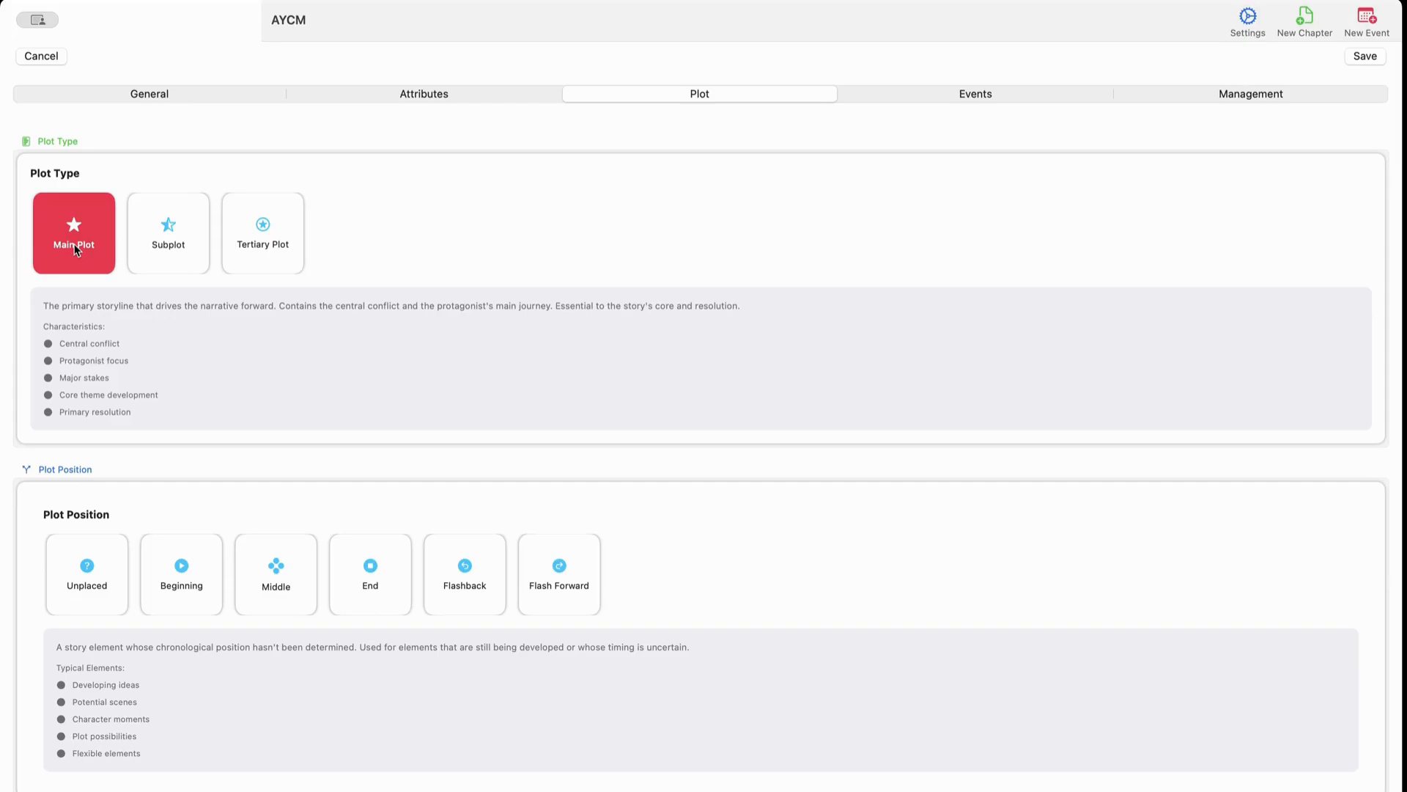
click(182, 240)
click(282, 234)
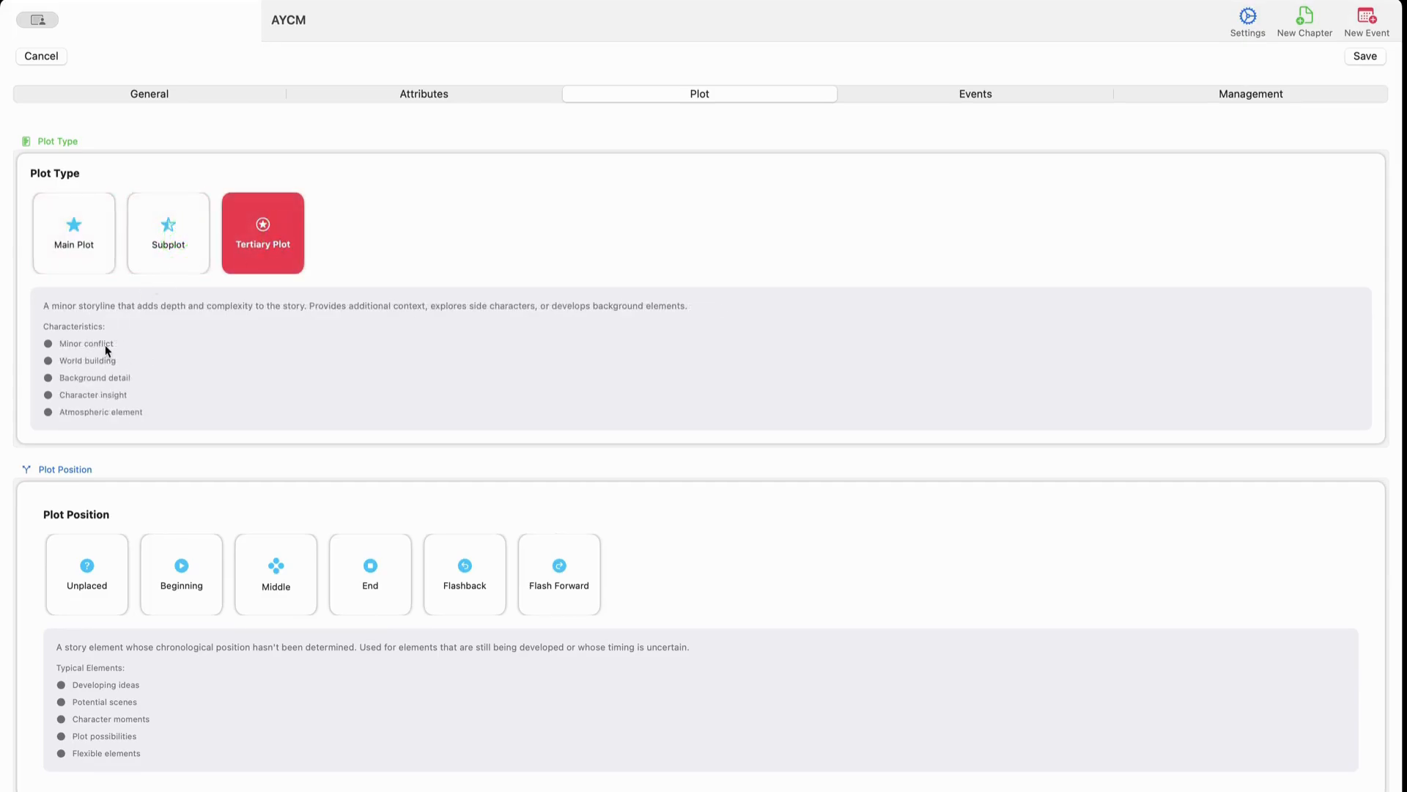
Set the chapter's plot type to Main Plot and, after trying the other plot positions, its plot position to Beginning.
click(54, 235)
click(182, 572)
click(292, 575)
click(388, 581)
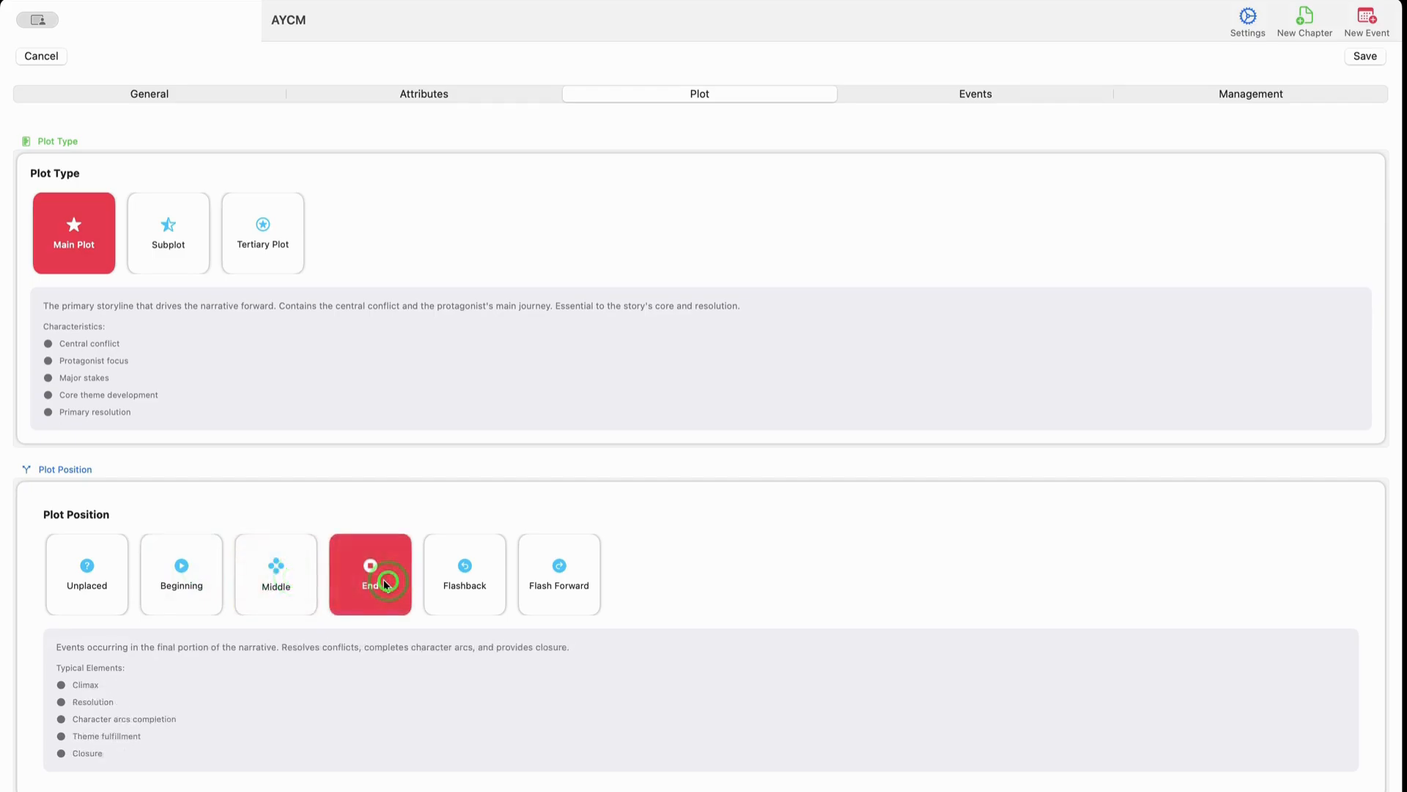
click(466, 587)
click(559, 575)
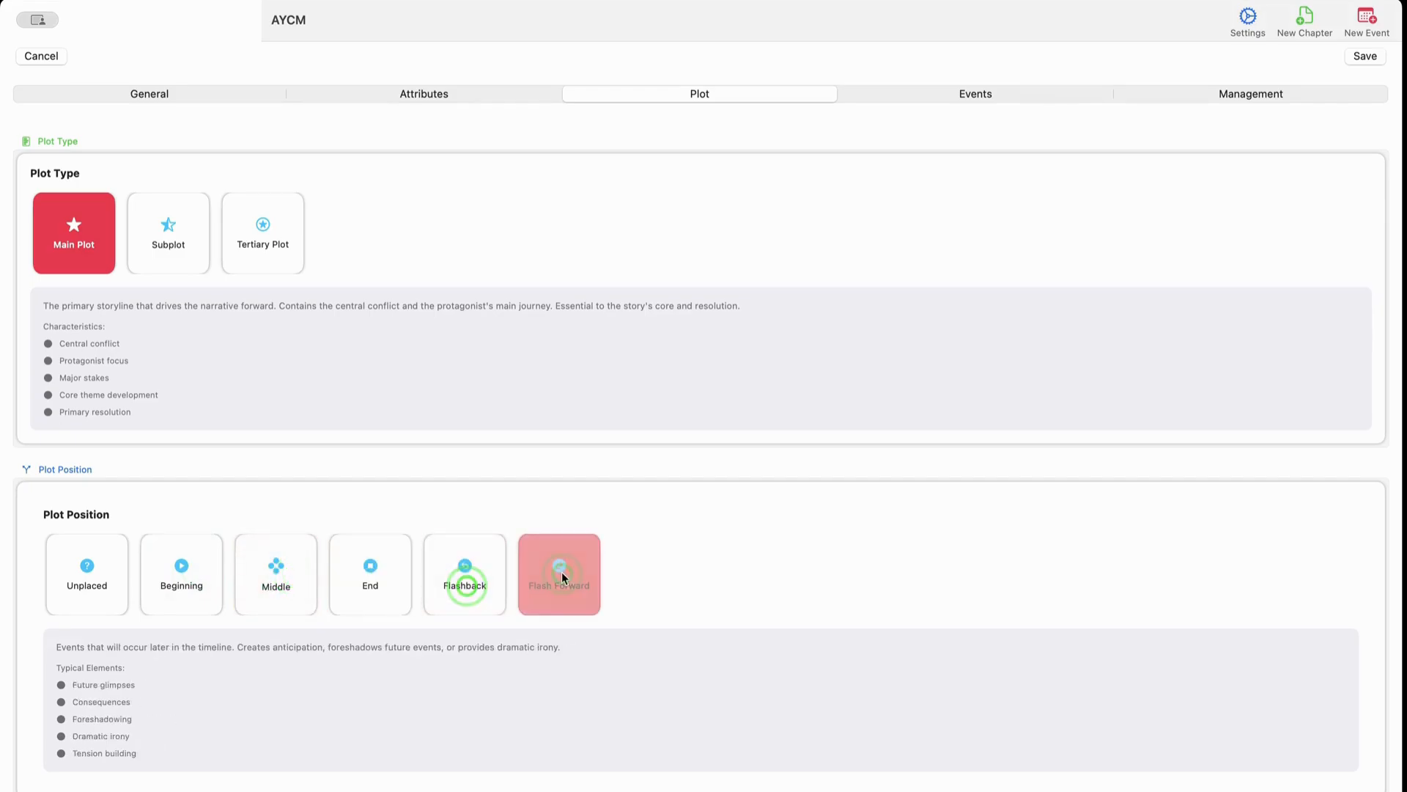
click(109, 579)
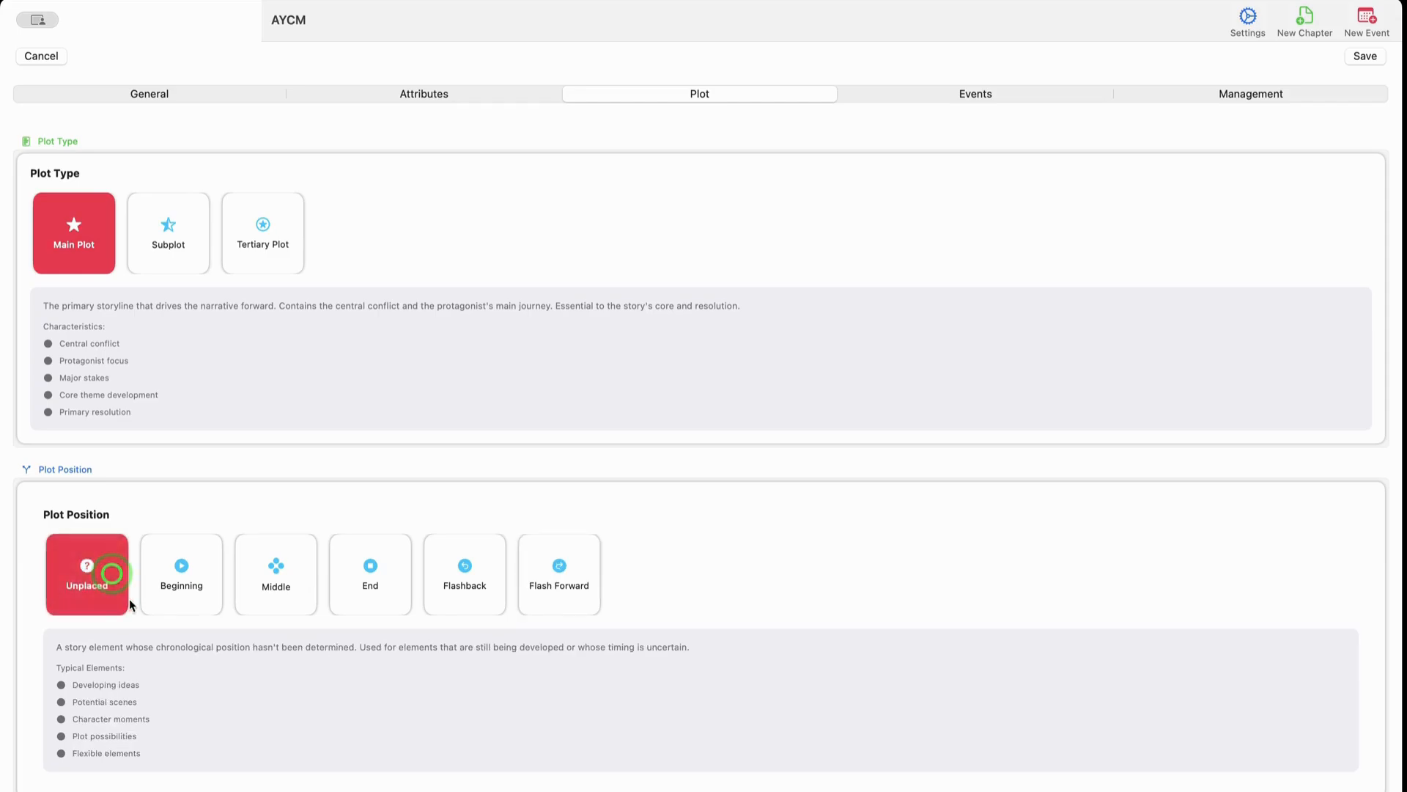
click(187, 586)
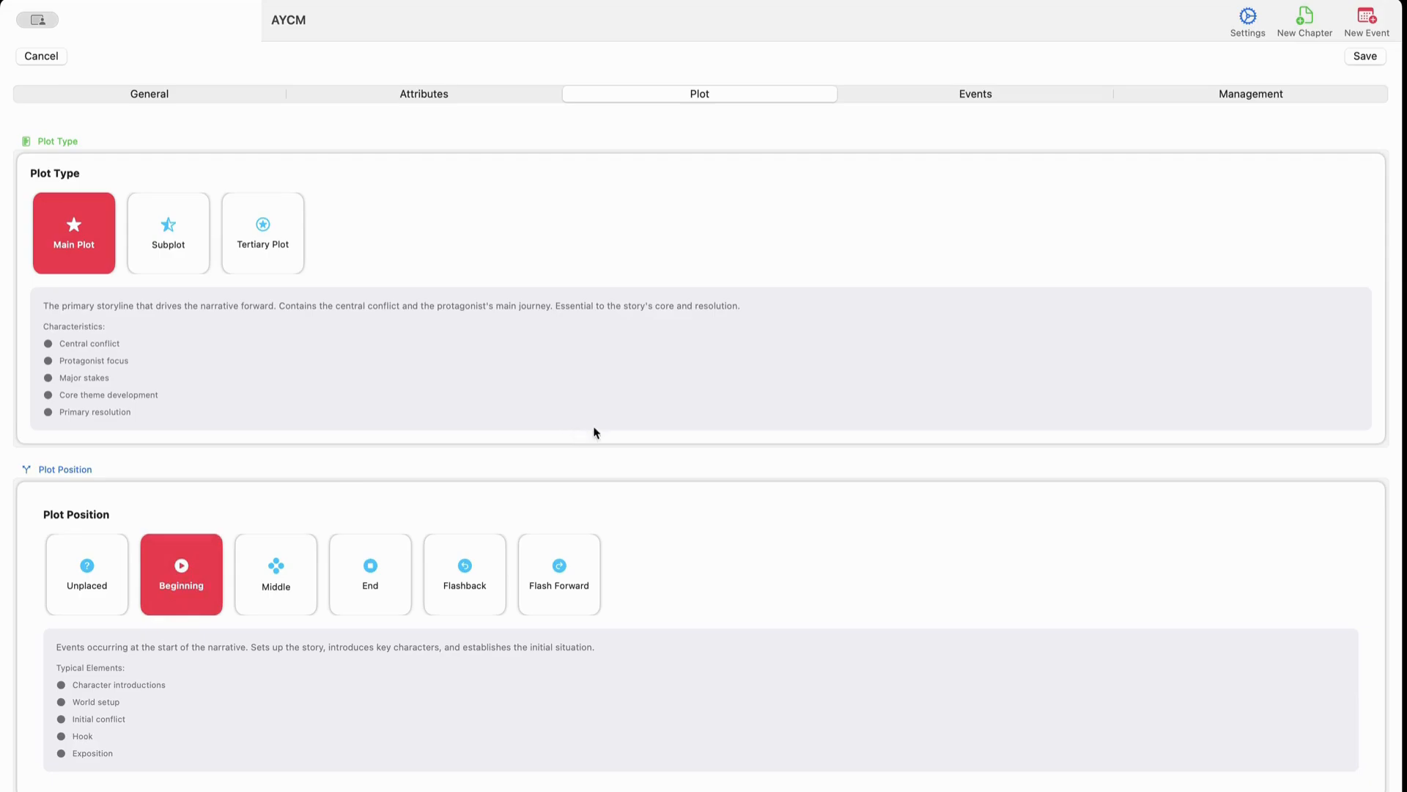
Add the existing event New day Arizona to the chapter's events and reload the event list.
click(983, 94)
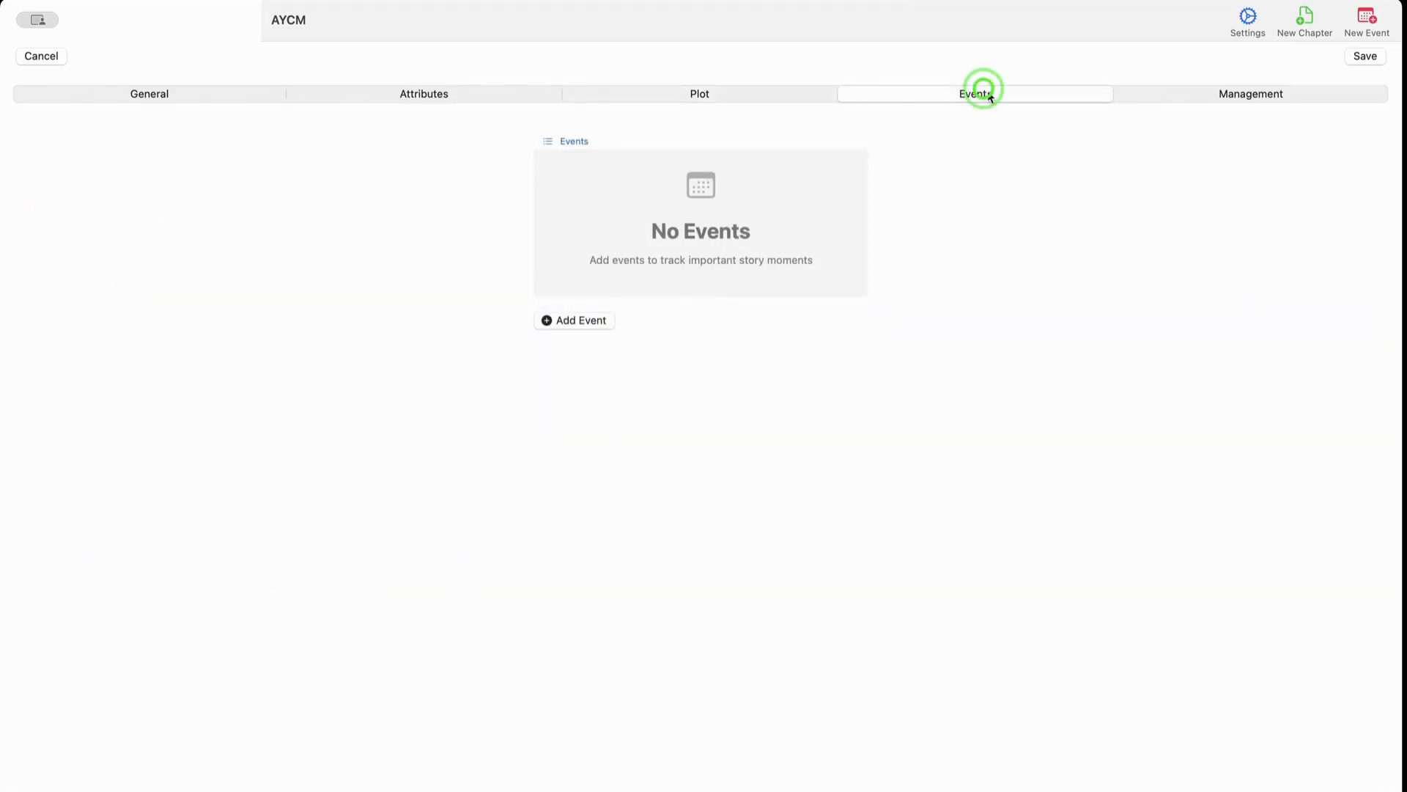
click(547, 321)
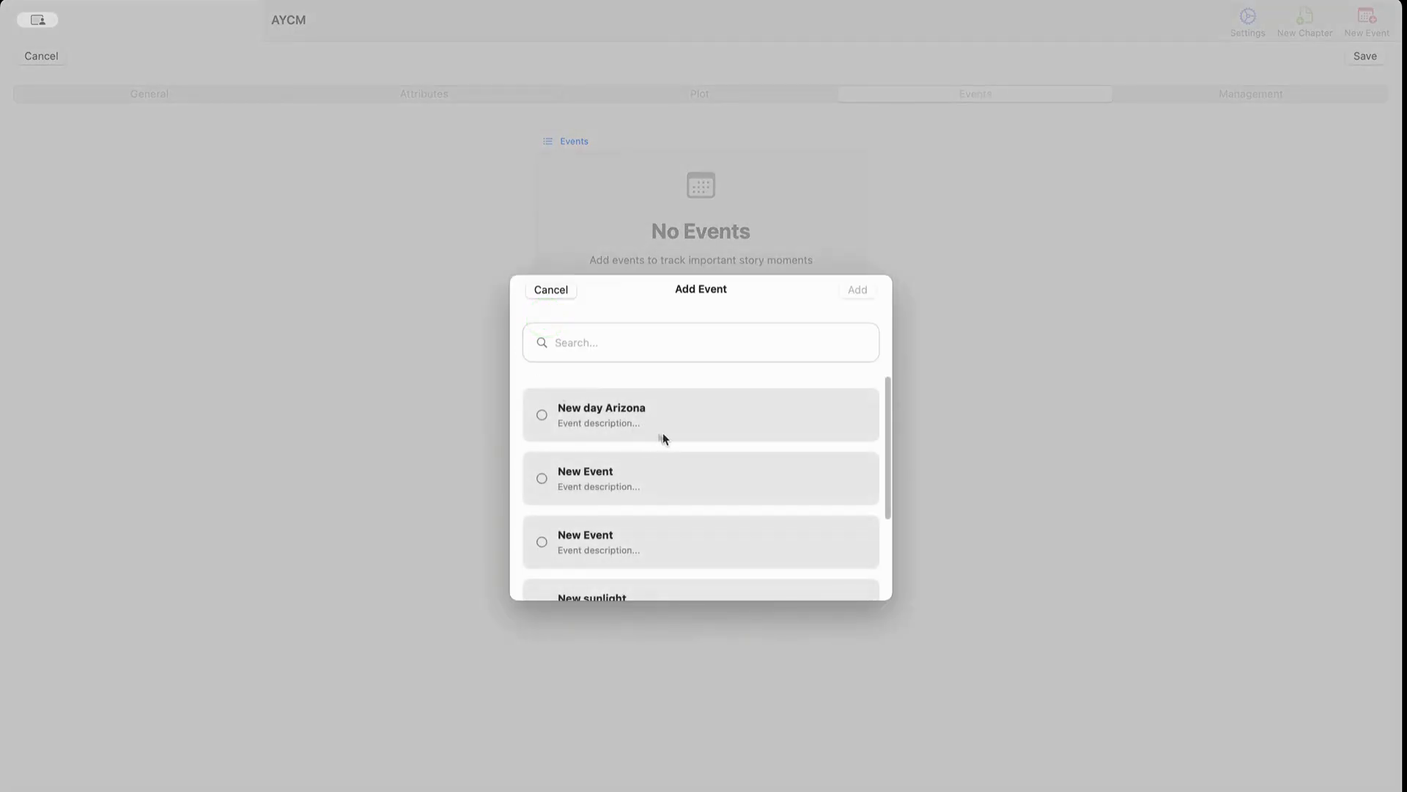
scroll(664, 434, down, 2)
scroll(664, 434, up, 2)
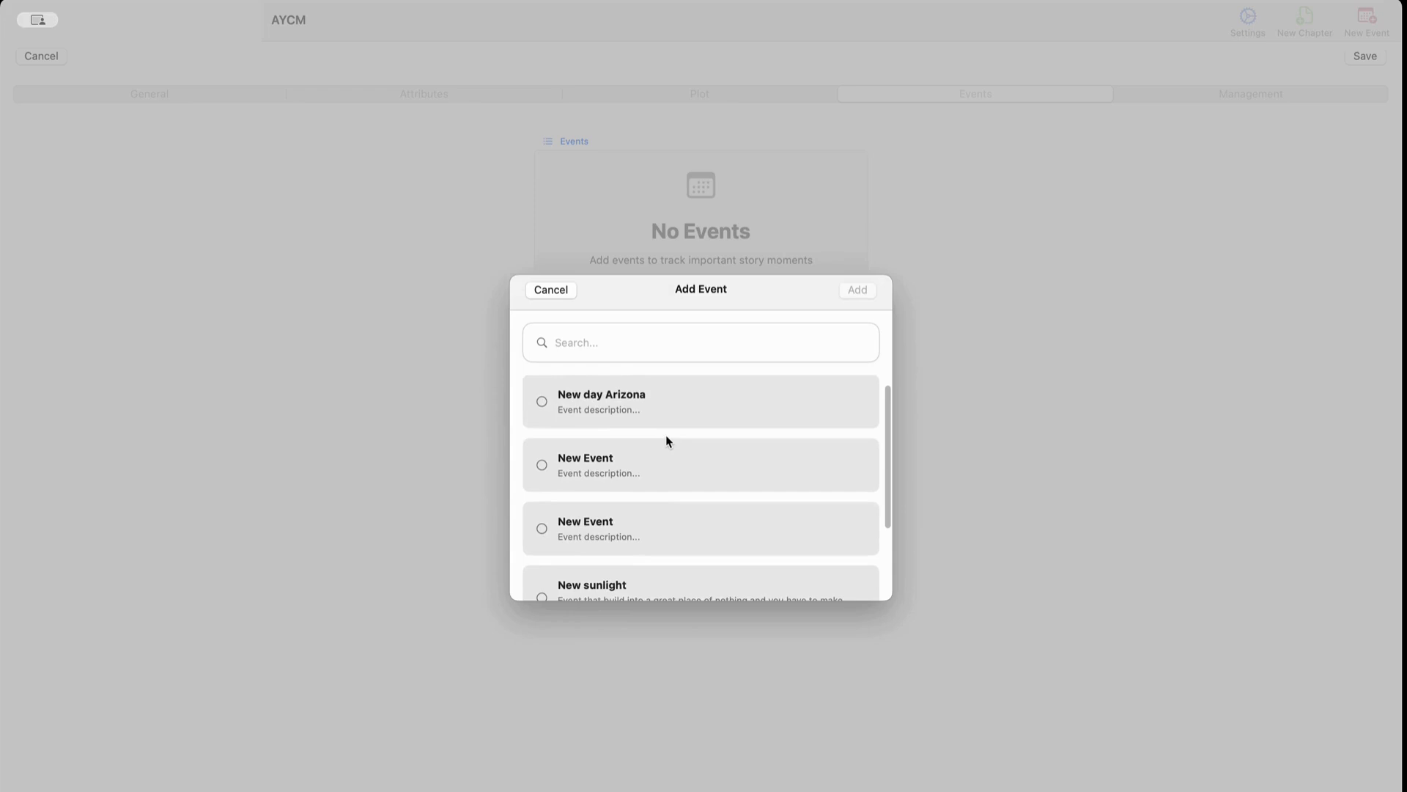
click(605, 416)
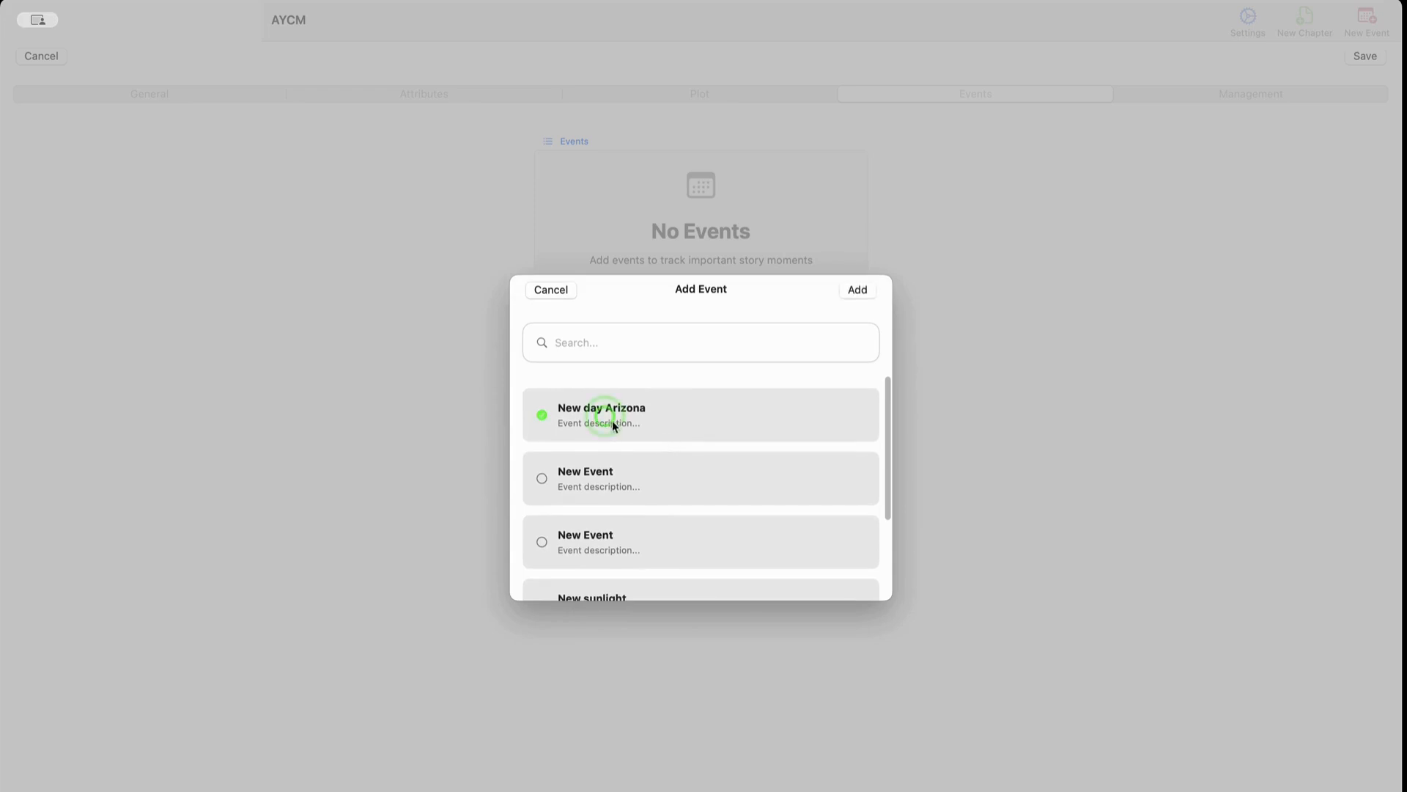
click(868, 292)
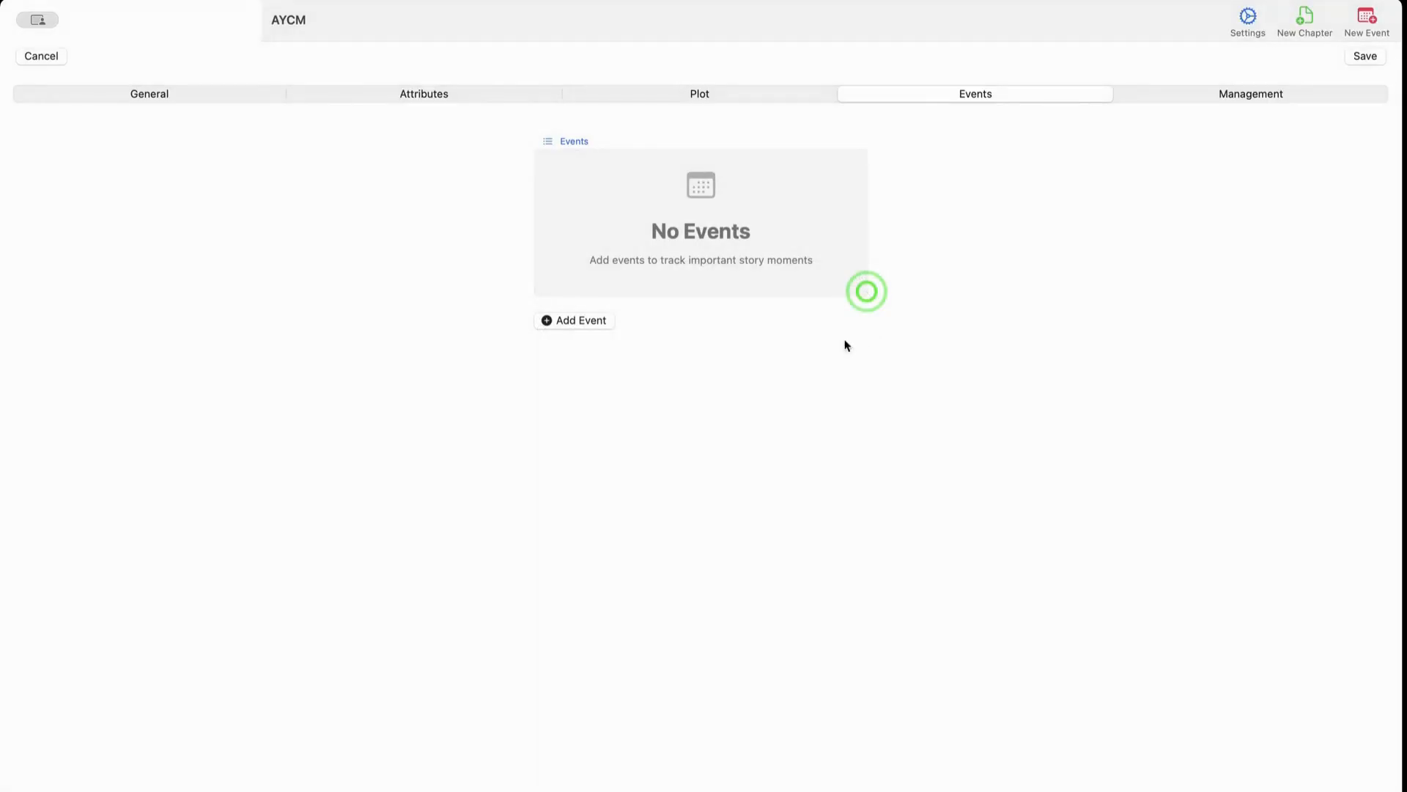
click(700, 94)
click(930, 96)
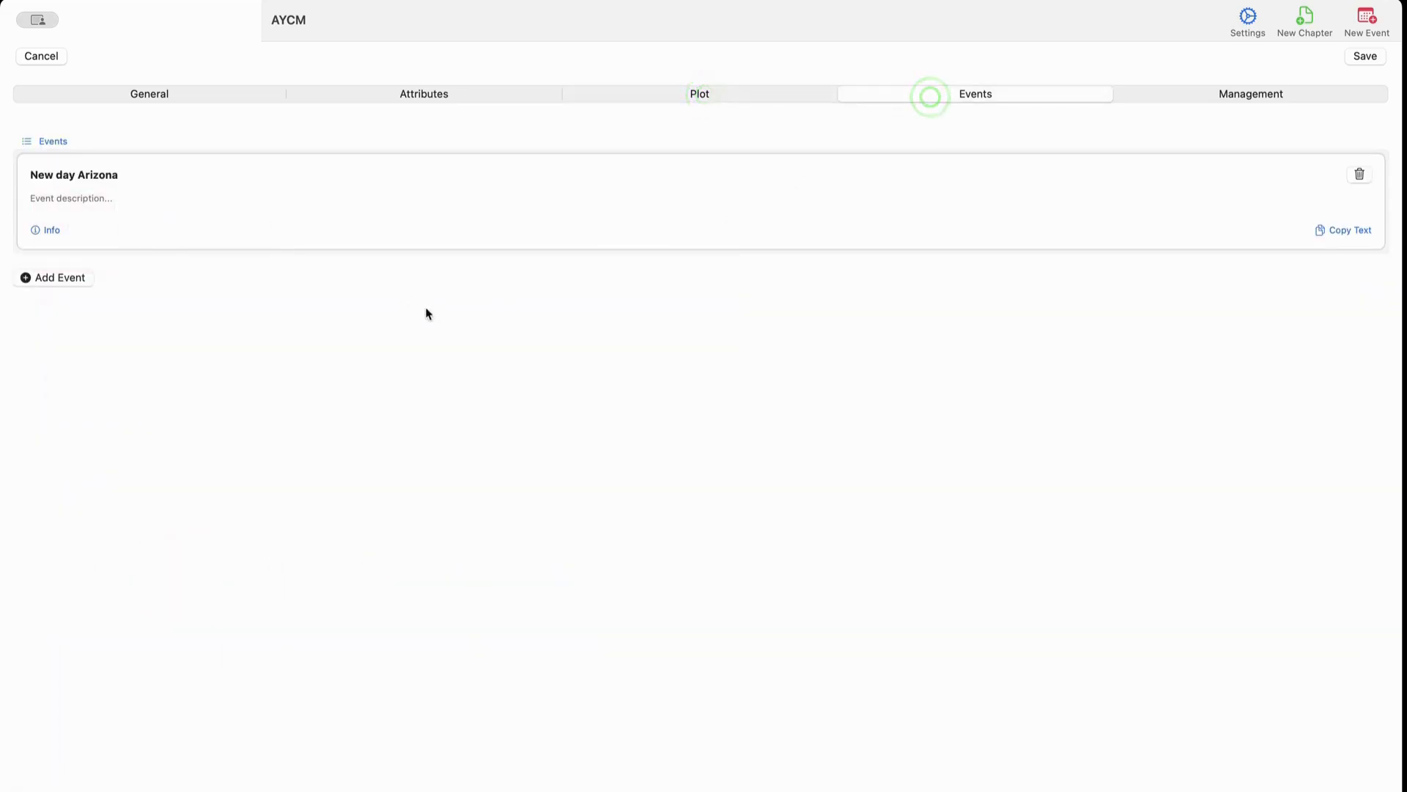
Read through the details of the New day Arizona event and close them.
click(49, 231)
scroll(669, 424, down, 2)
scroll(679, 429, up, 2)
click(854, 290)
Try the chapter's completion status toggle and review the available progress statuses, leaving the chapter as an in-progress Draft.
click(1255, 93)
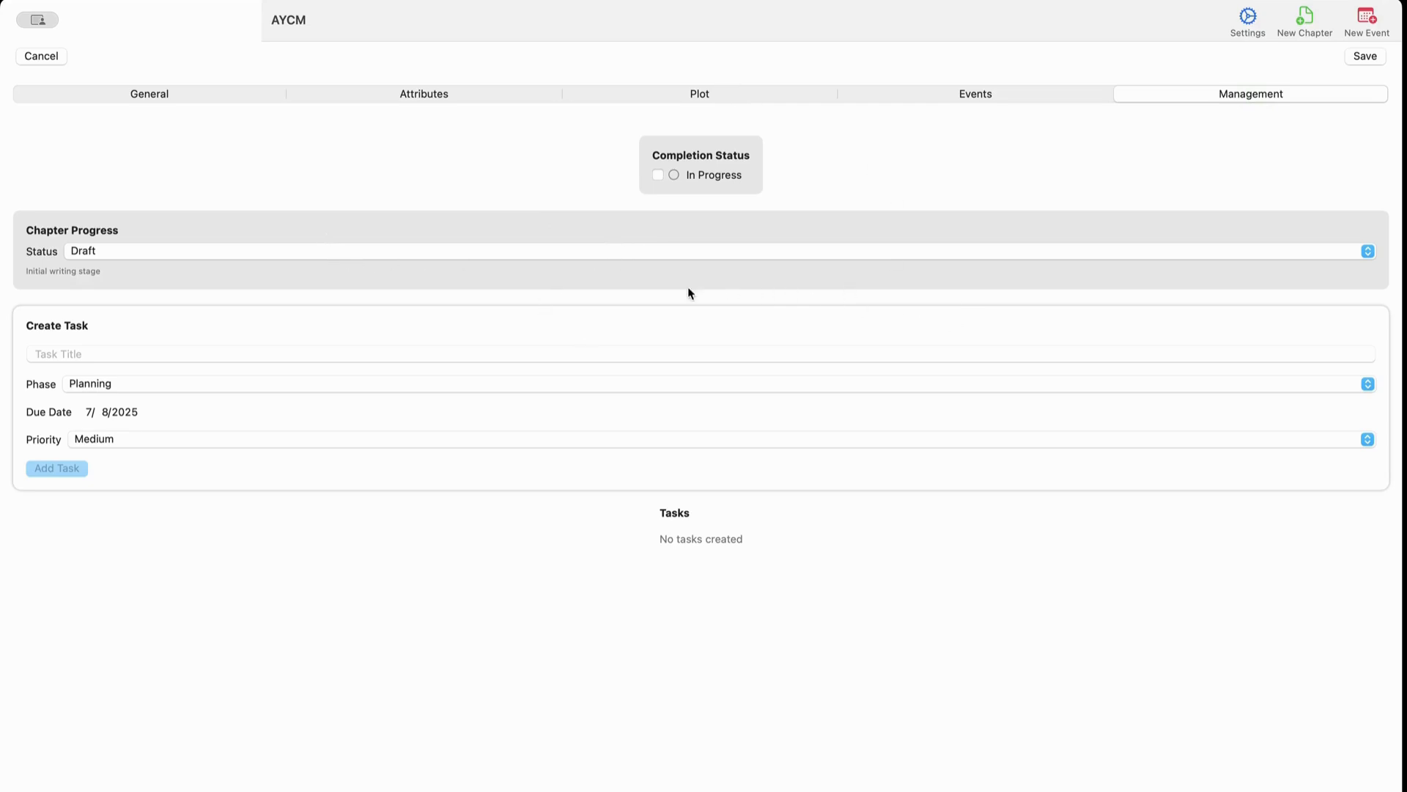
click(658, 176)
click(658, 175)
click(667, 252)
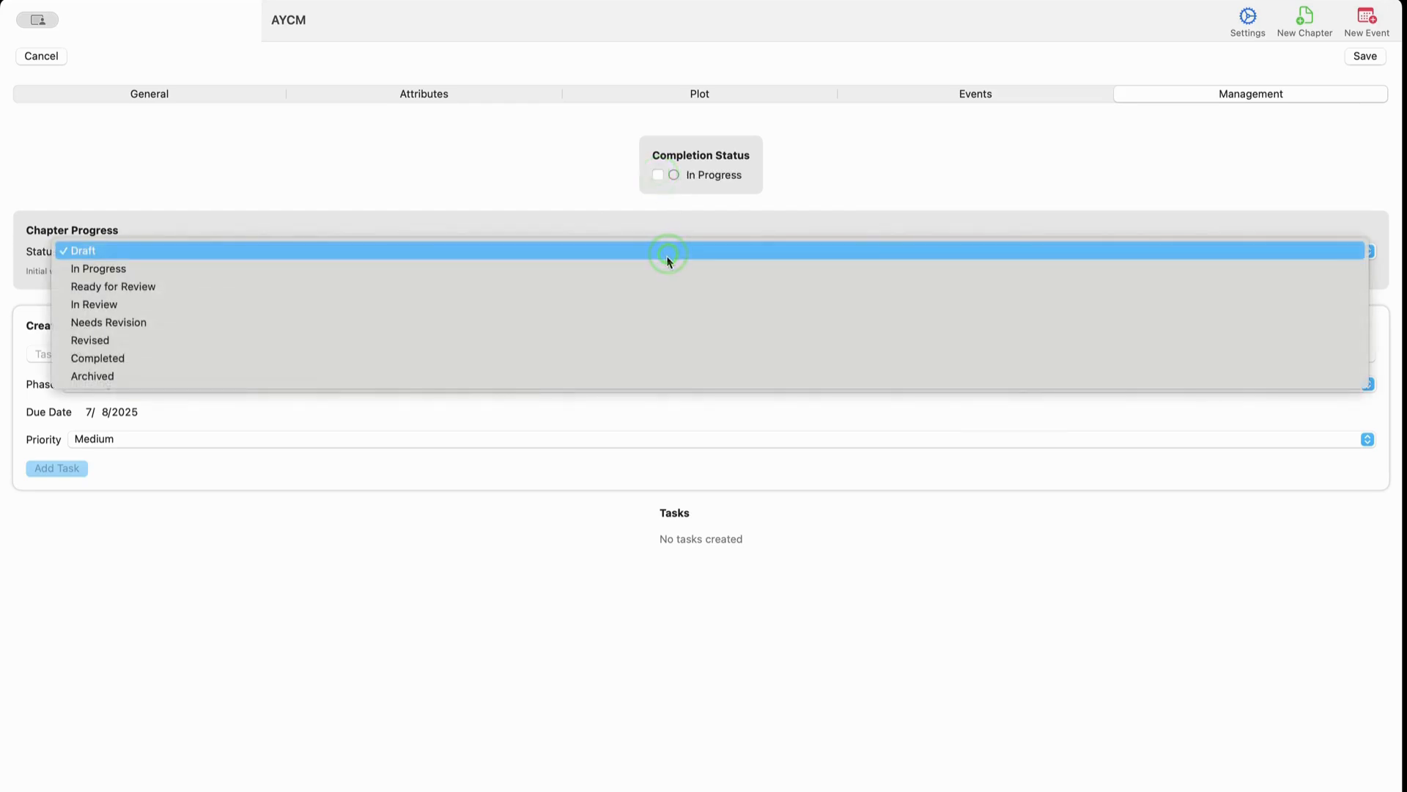
click(539, 174)
click(914, 149)
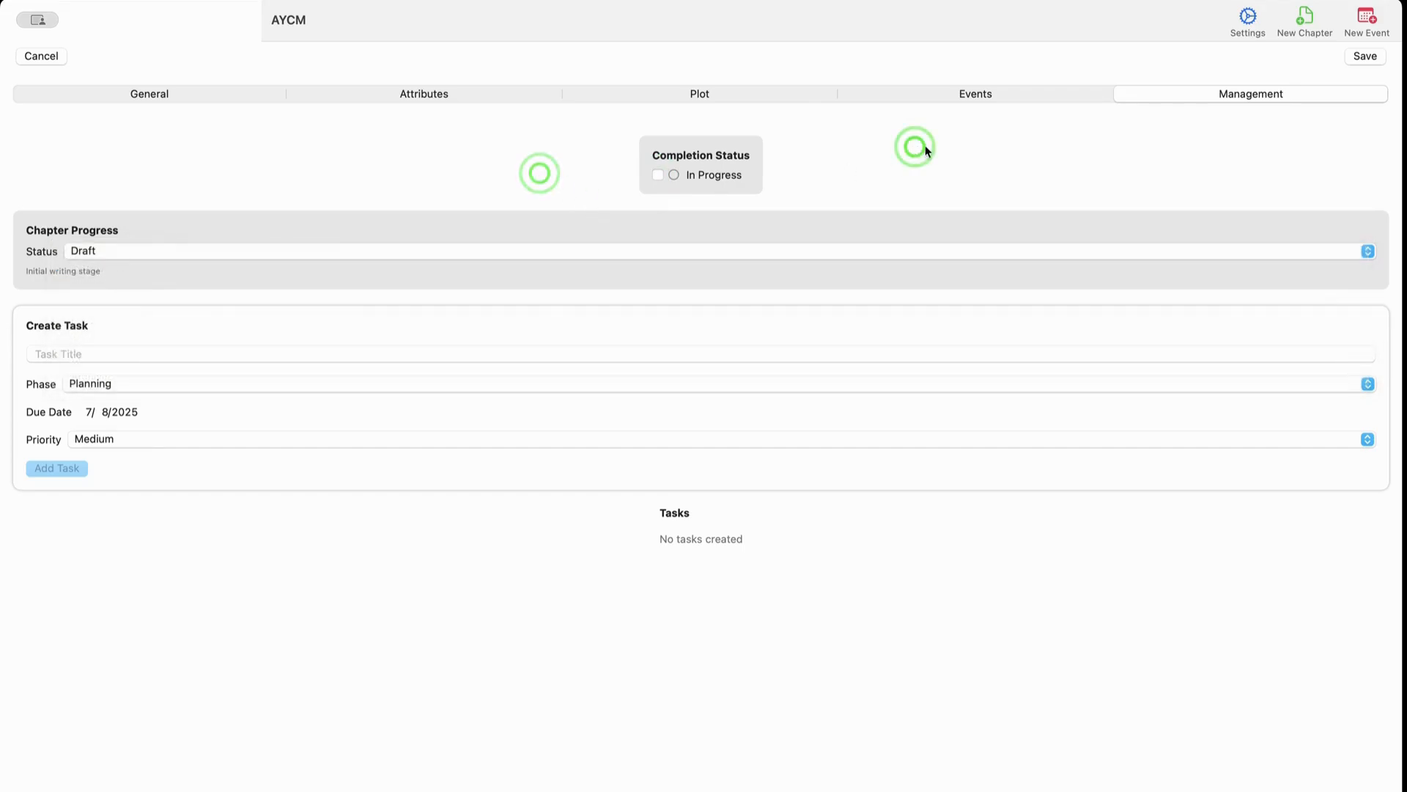
Save the chapter, changing its chapter number to 7 to avoid a duplicate.
click(1366, 57)
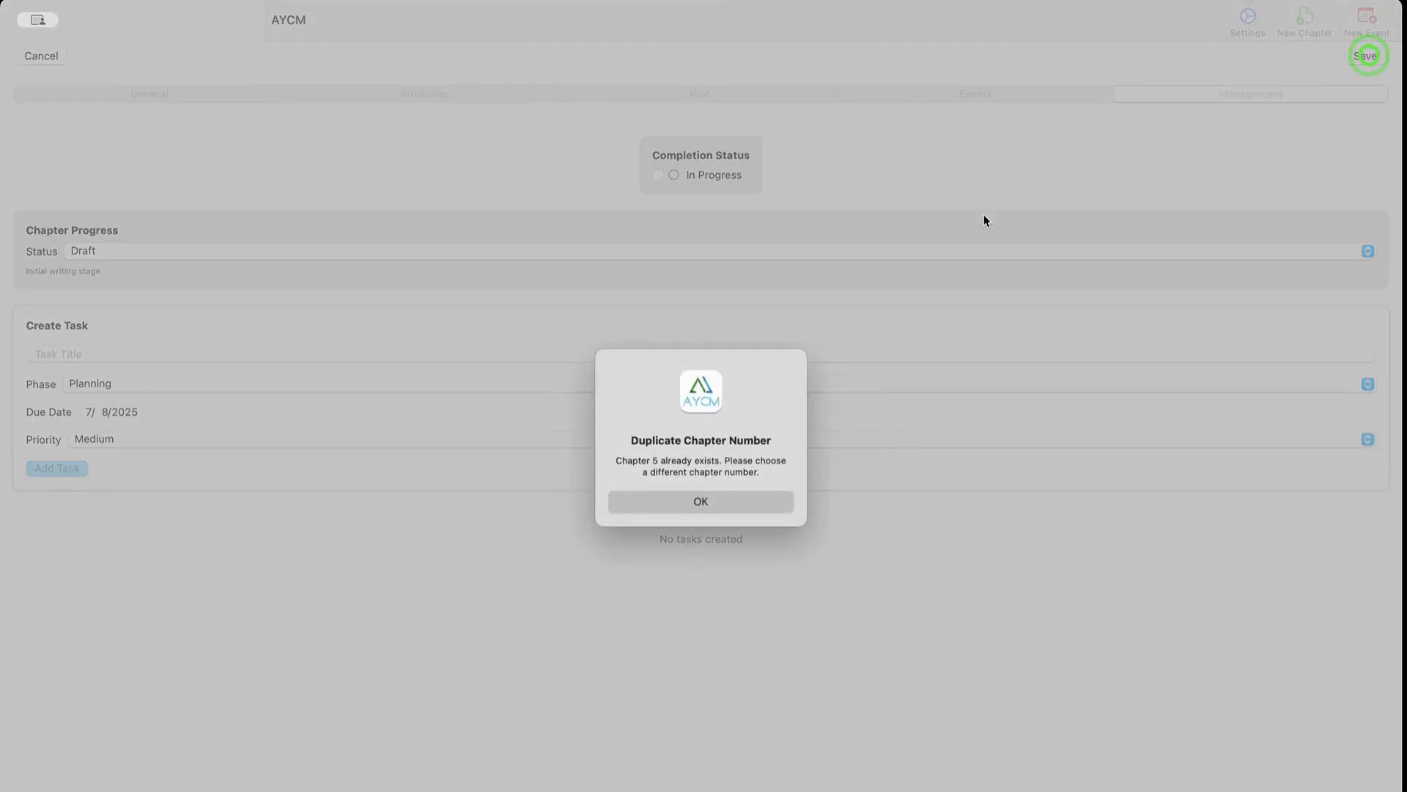
click(702, 502)
click(165, 93)
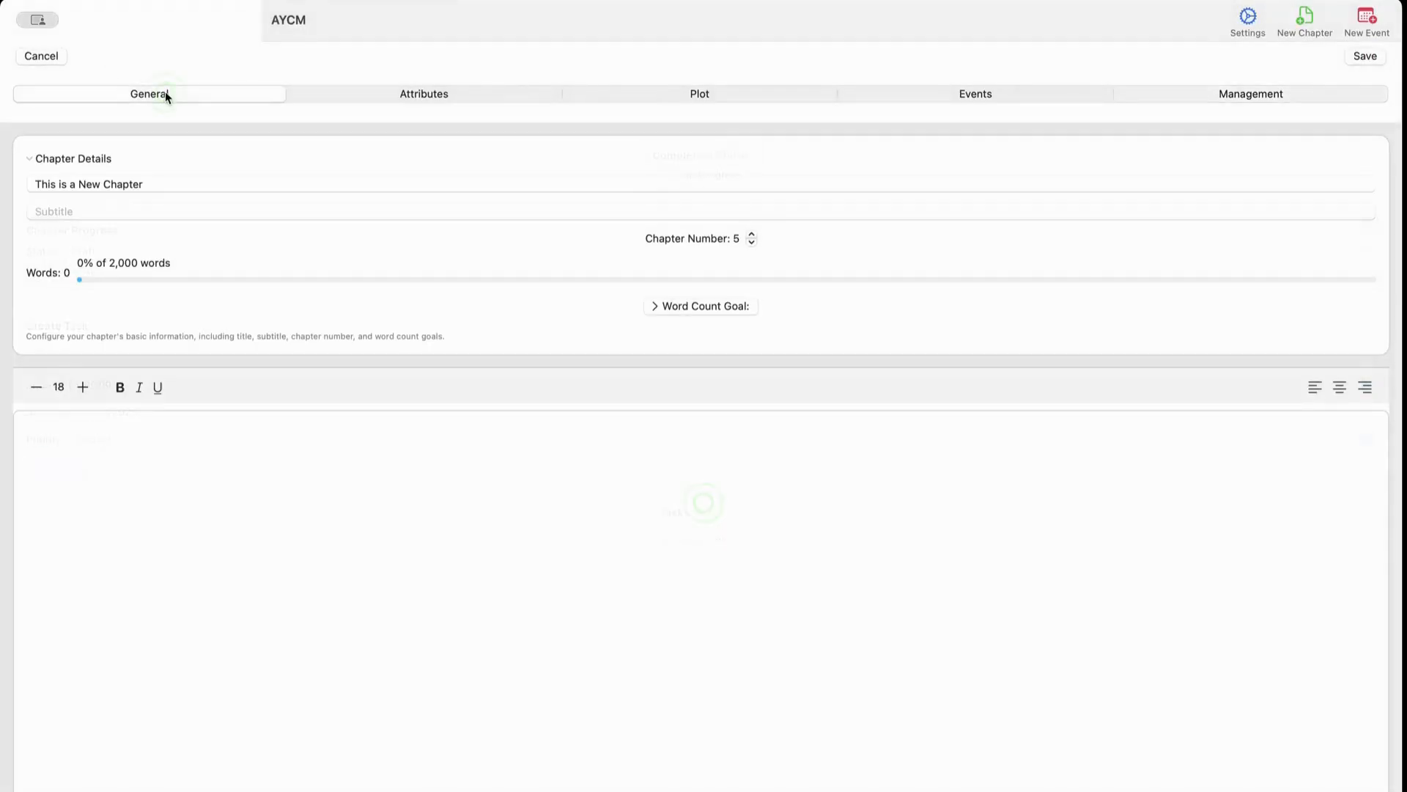
click(751, 233)
click(751, 234)
click(1367, 56)
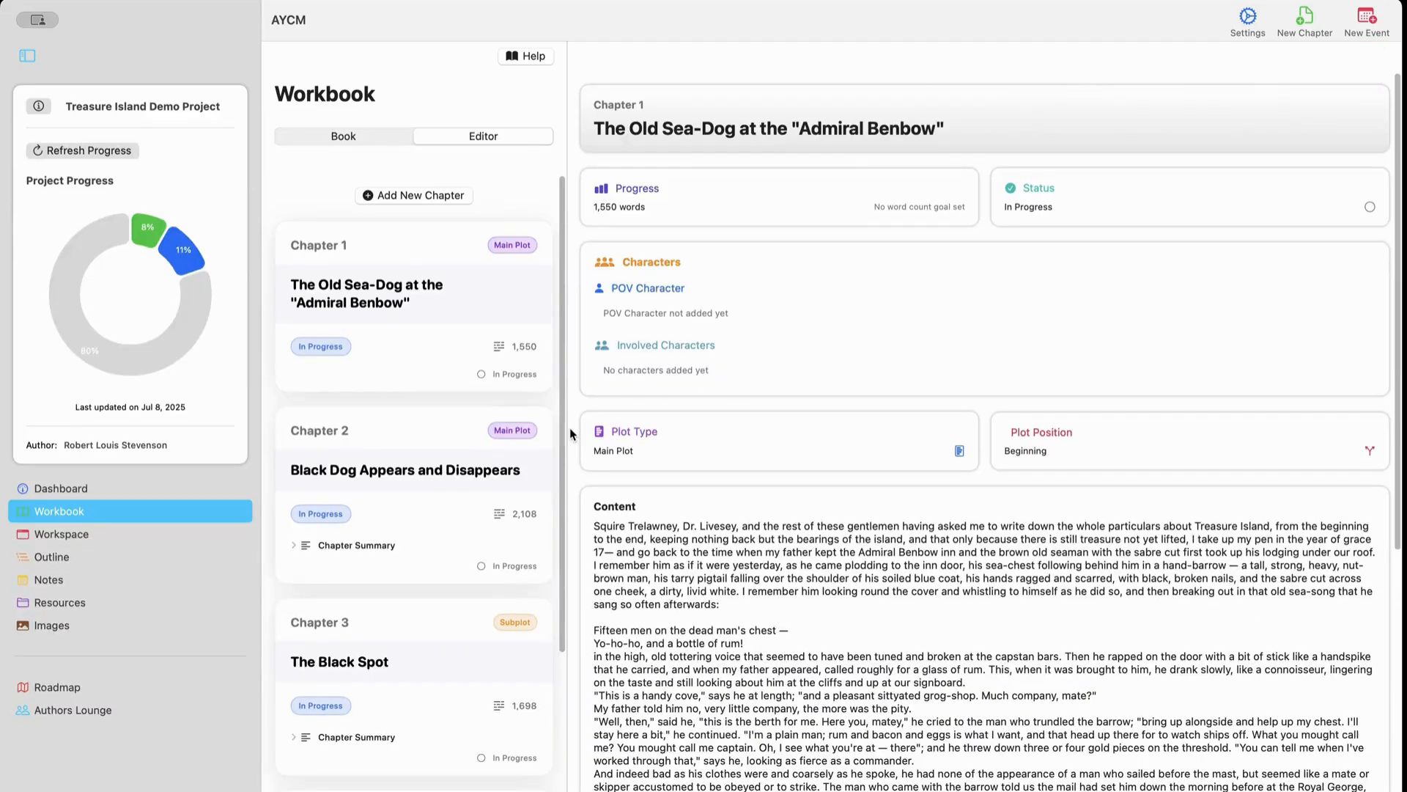
Find "This is a New Chapter" in the workbook's chapter list and open its overview.
scroll(480, 493, down, 5)
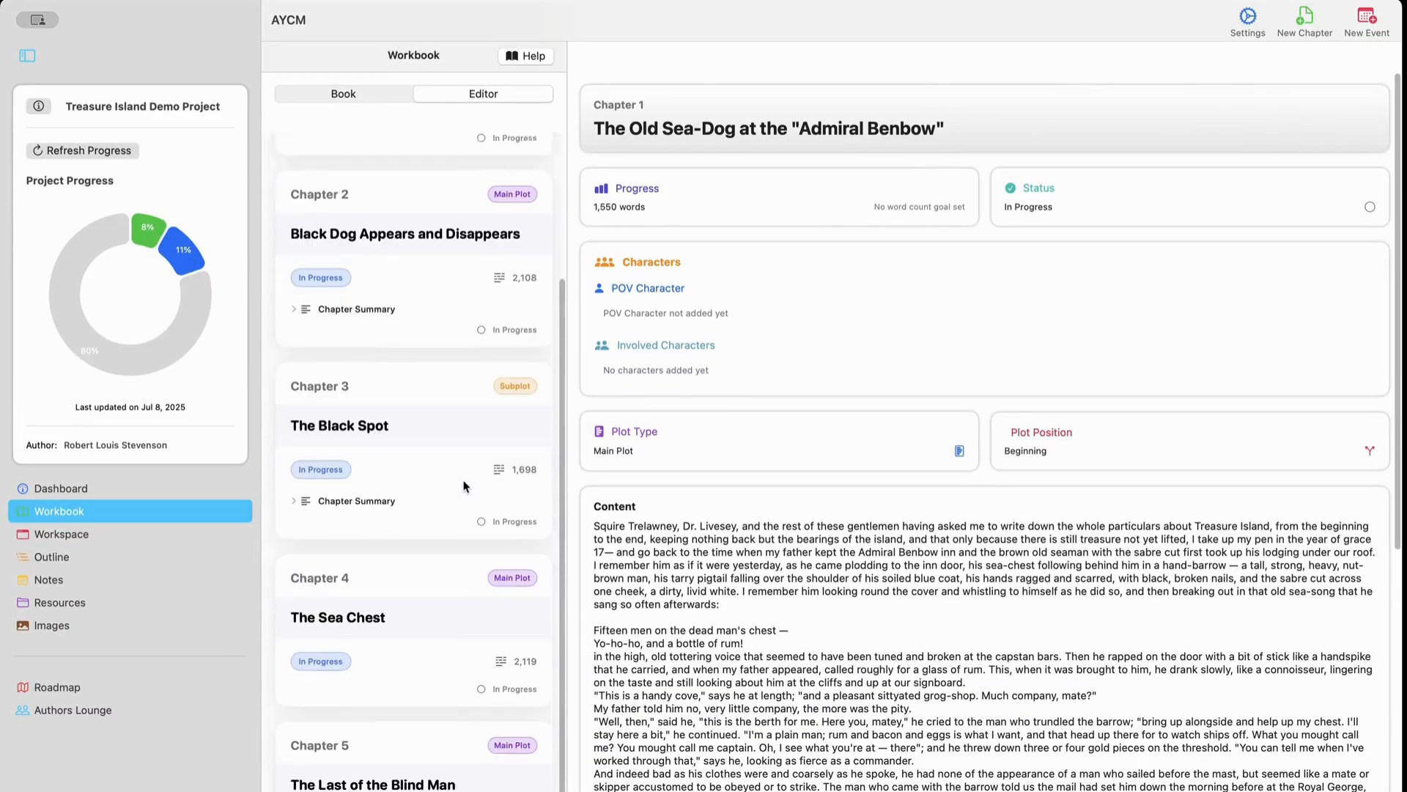
click(354, 94)
click(494, 91)
scroll(404, 423, down, 4)
scroll(404, 422, down, 3)
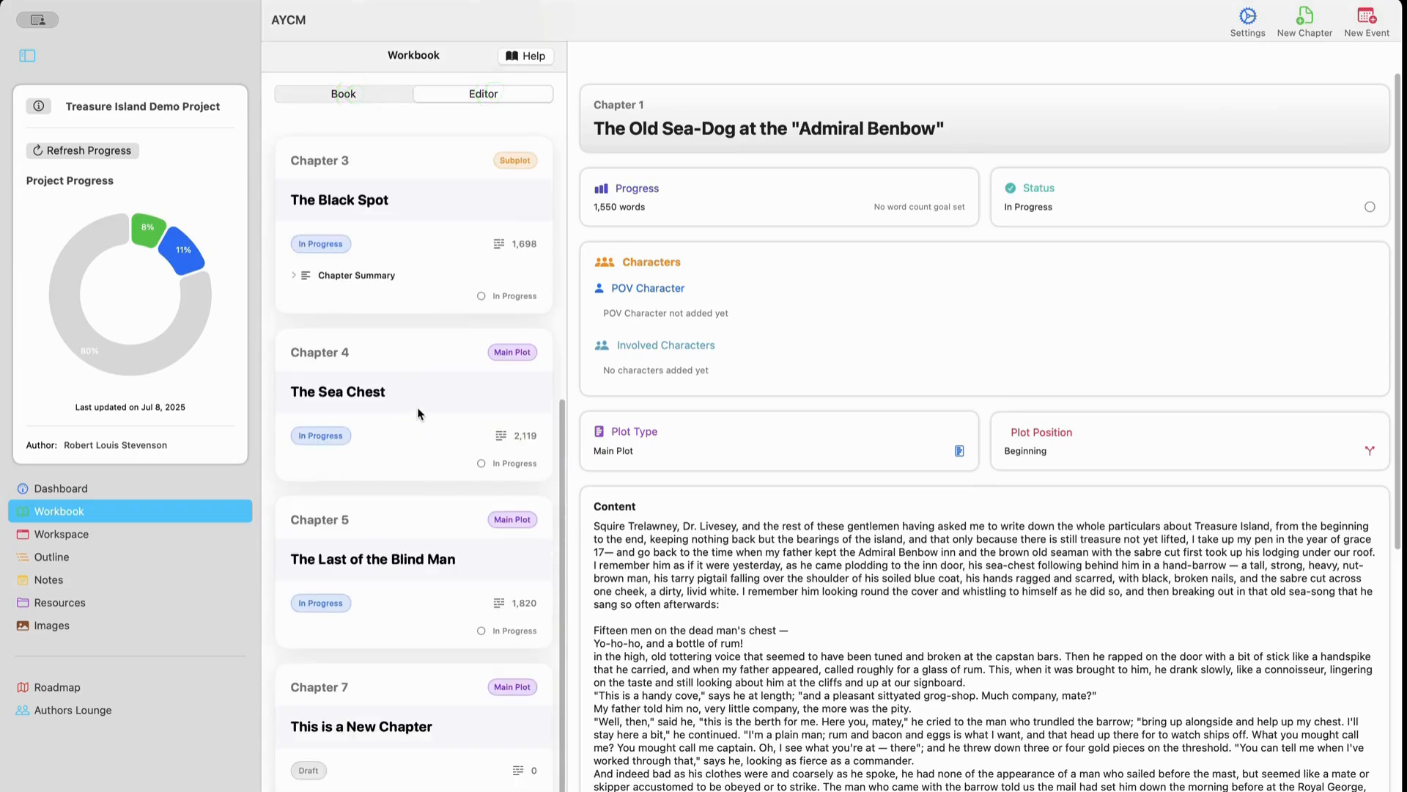
click(347, 753)
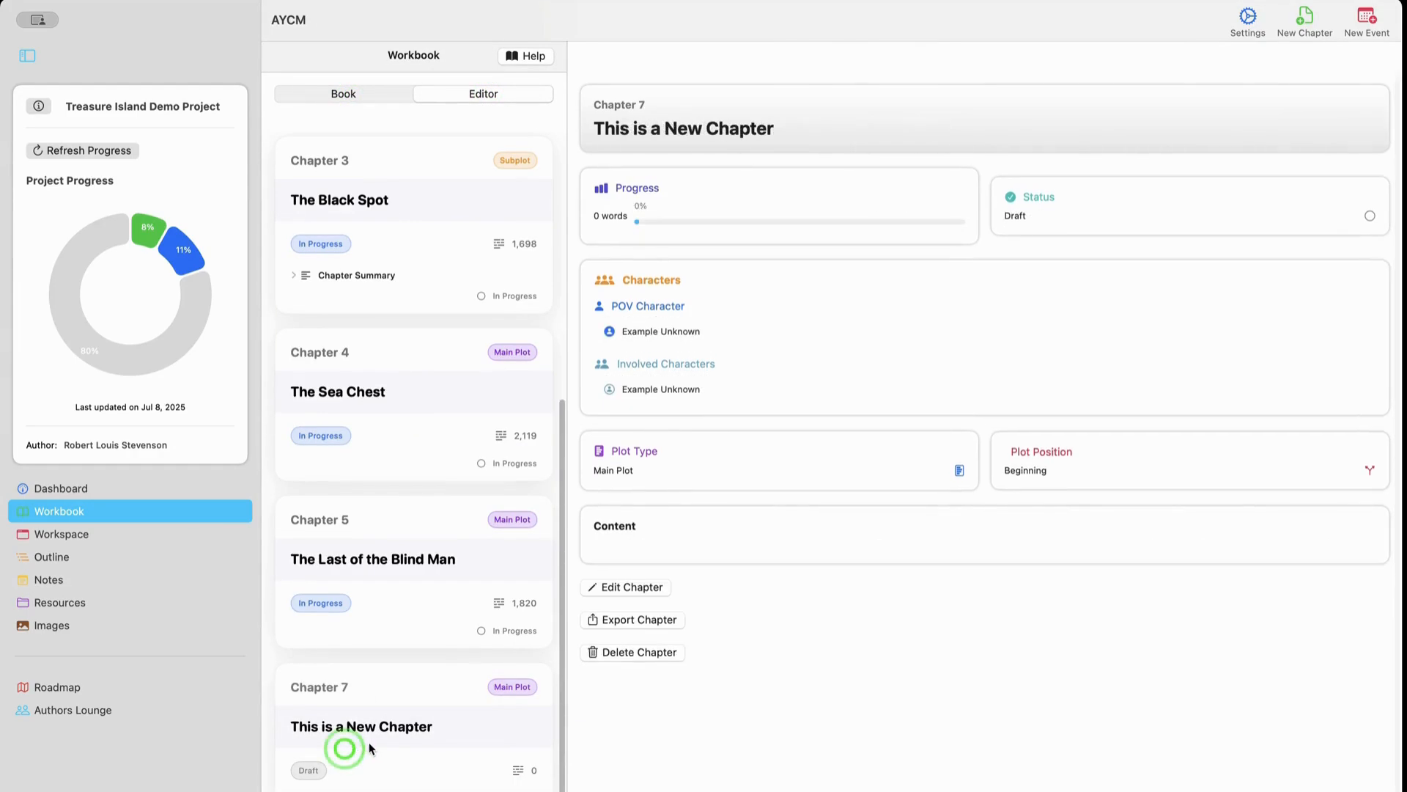
Check the editor of "This is a New Chapter" and leave it, discarding any changes.
click(637, 586)
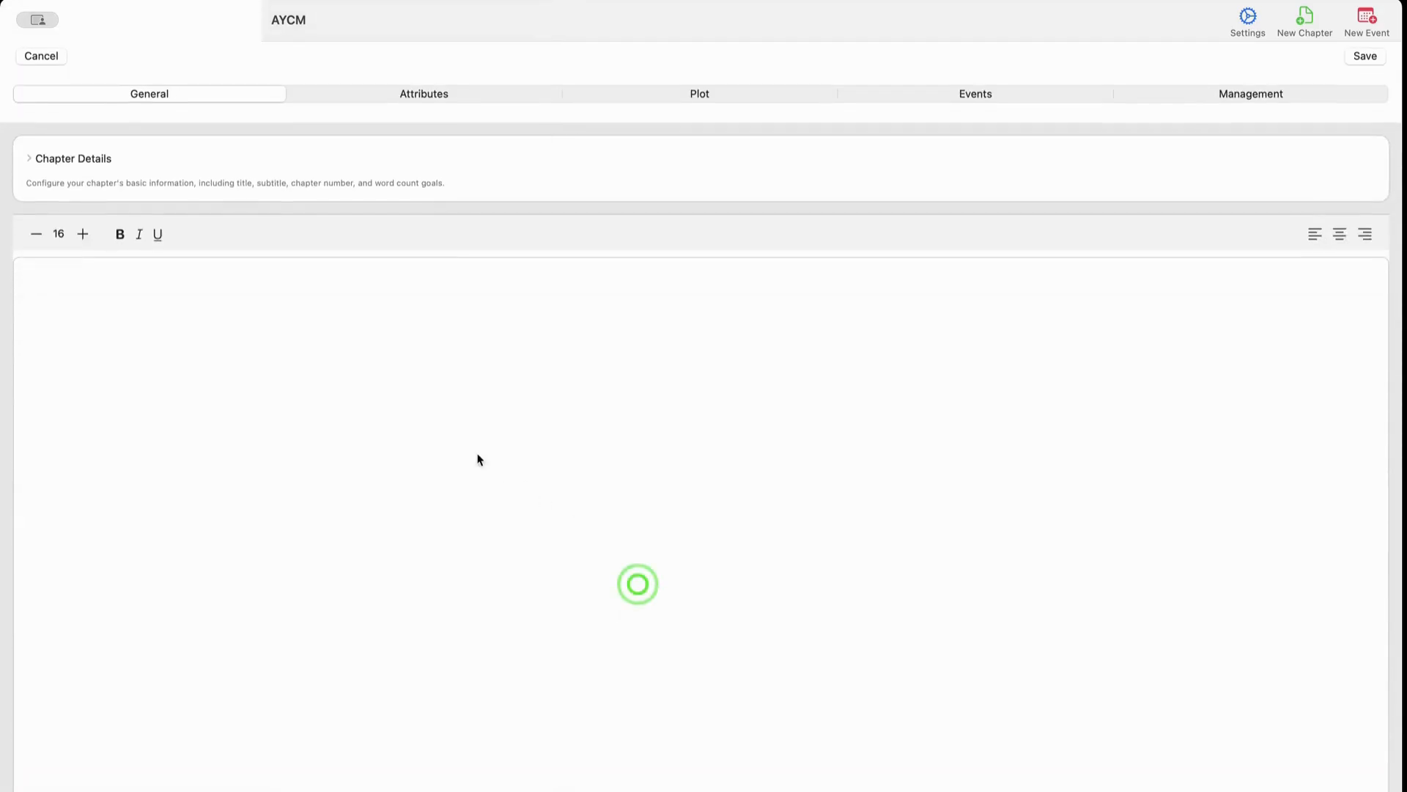
click(45, 59)
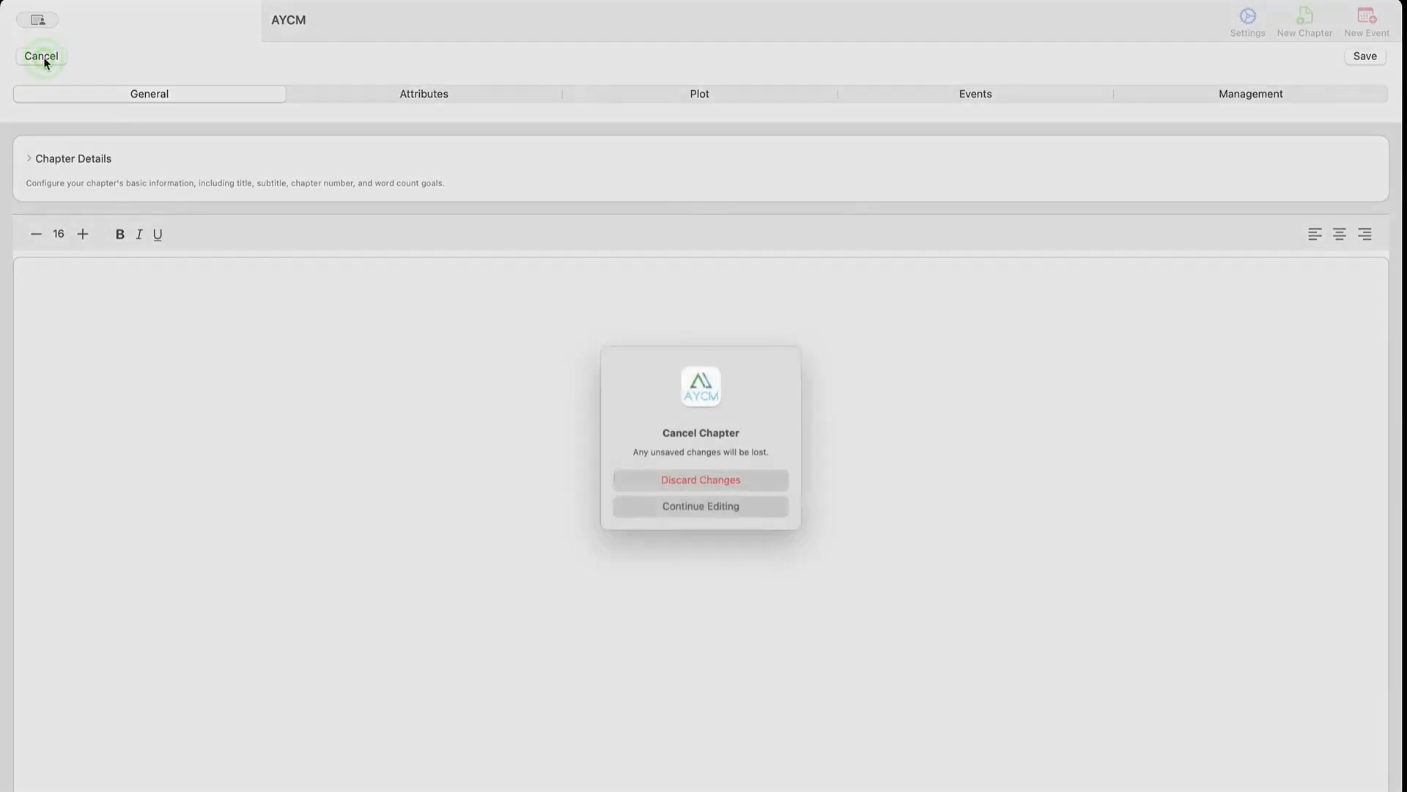
click(719, 482)
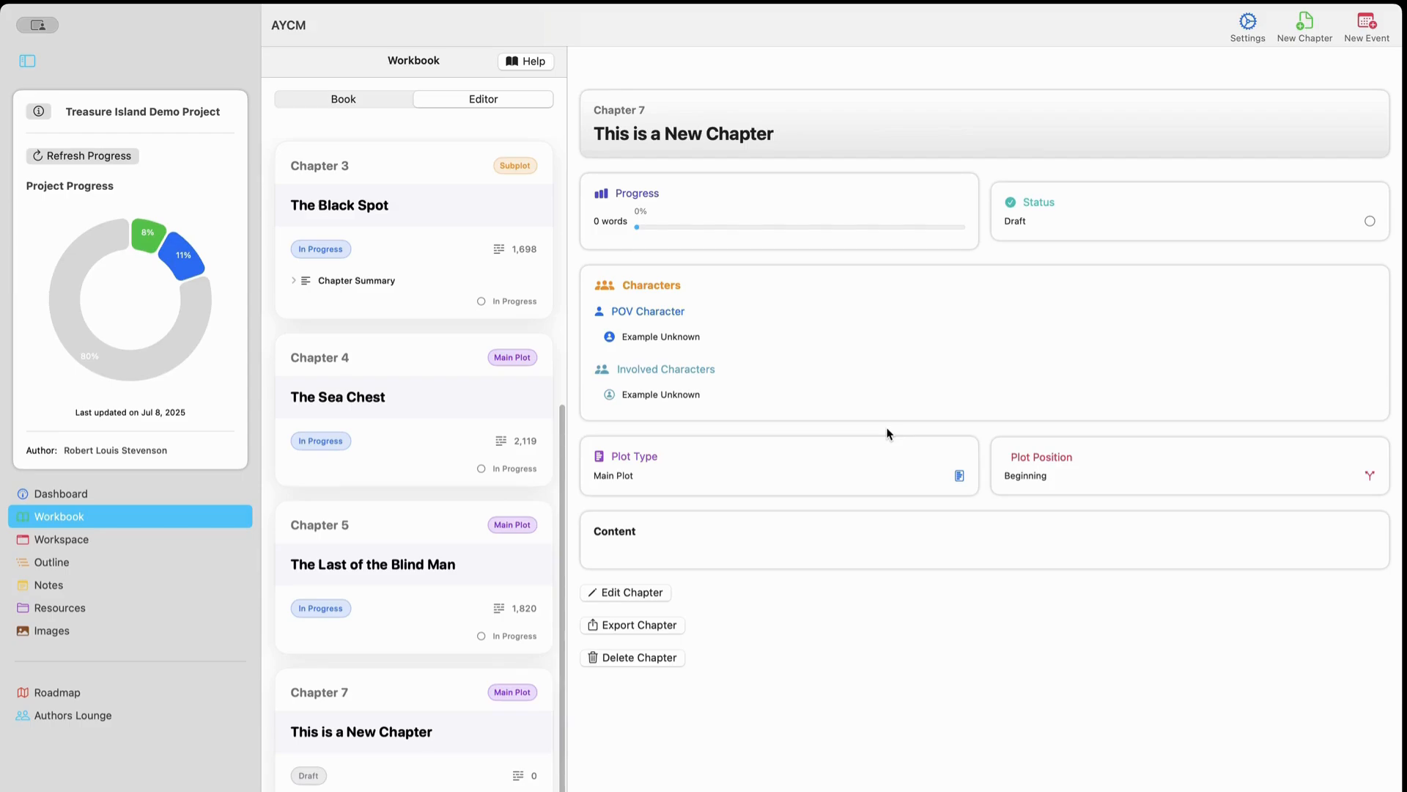
Browse the chapter list and open the overviews of Chapter 1 and Chapter 2.
scroll(379, 437, up, 10)
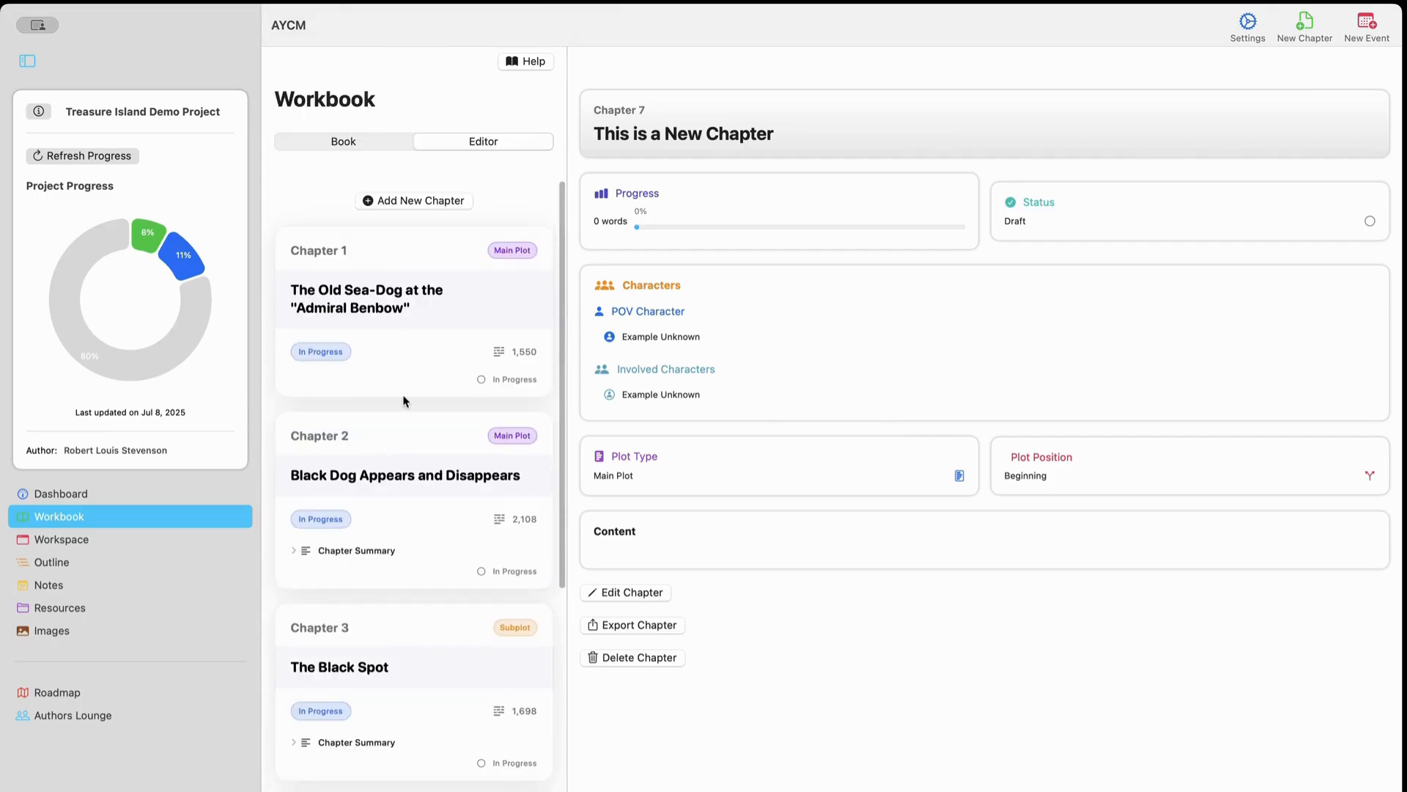
click(420, 333)
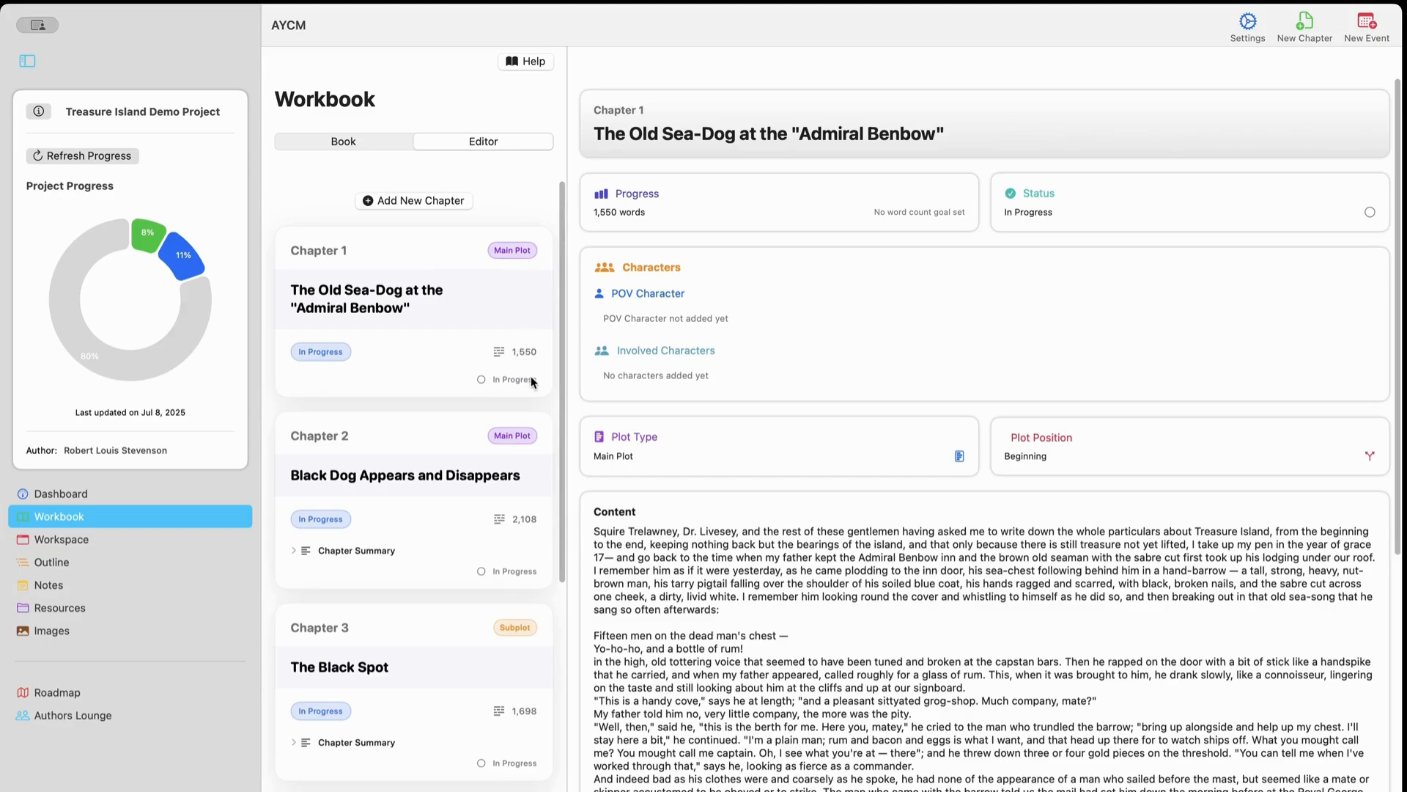
scroll(527, 377, down, 5)
scroll(518, 389, up, 6)
click(426, 331)
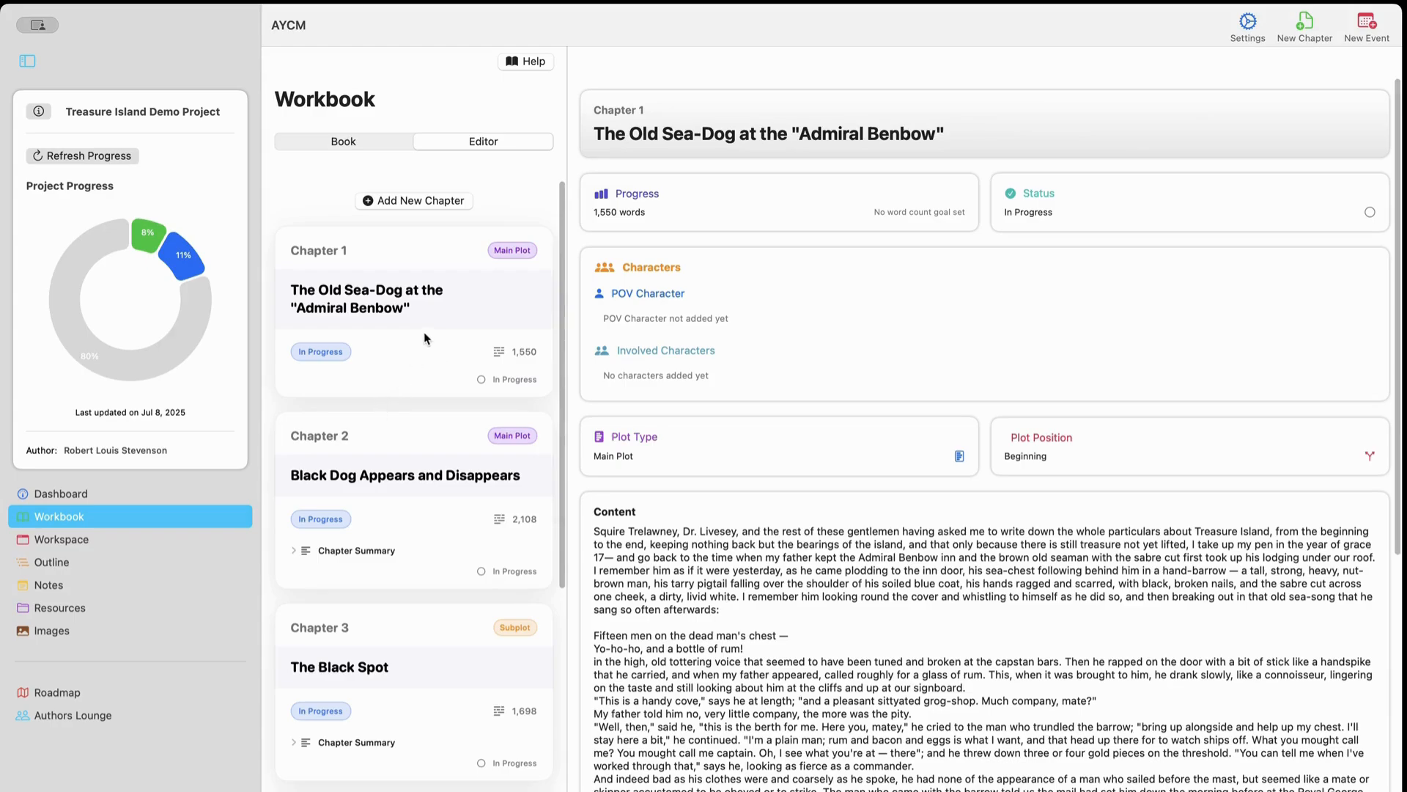
click(411, 489)
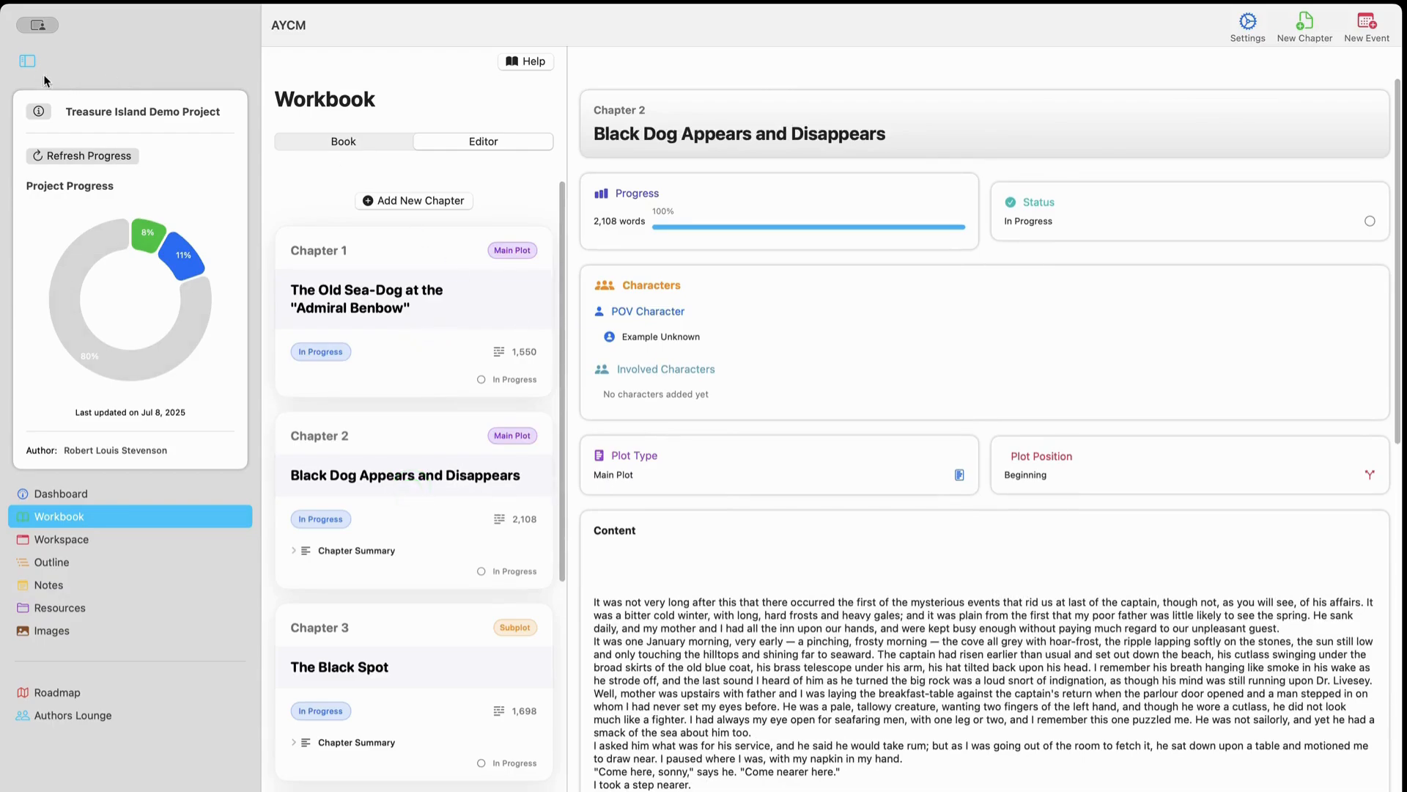
Hide the project sidebar and read through the content of Chapter 2, "Black Dog Appears and Disappears".
click(28, 61)
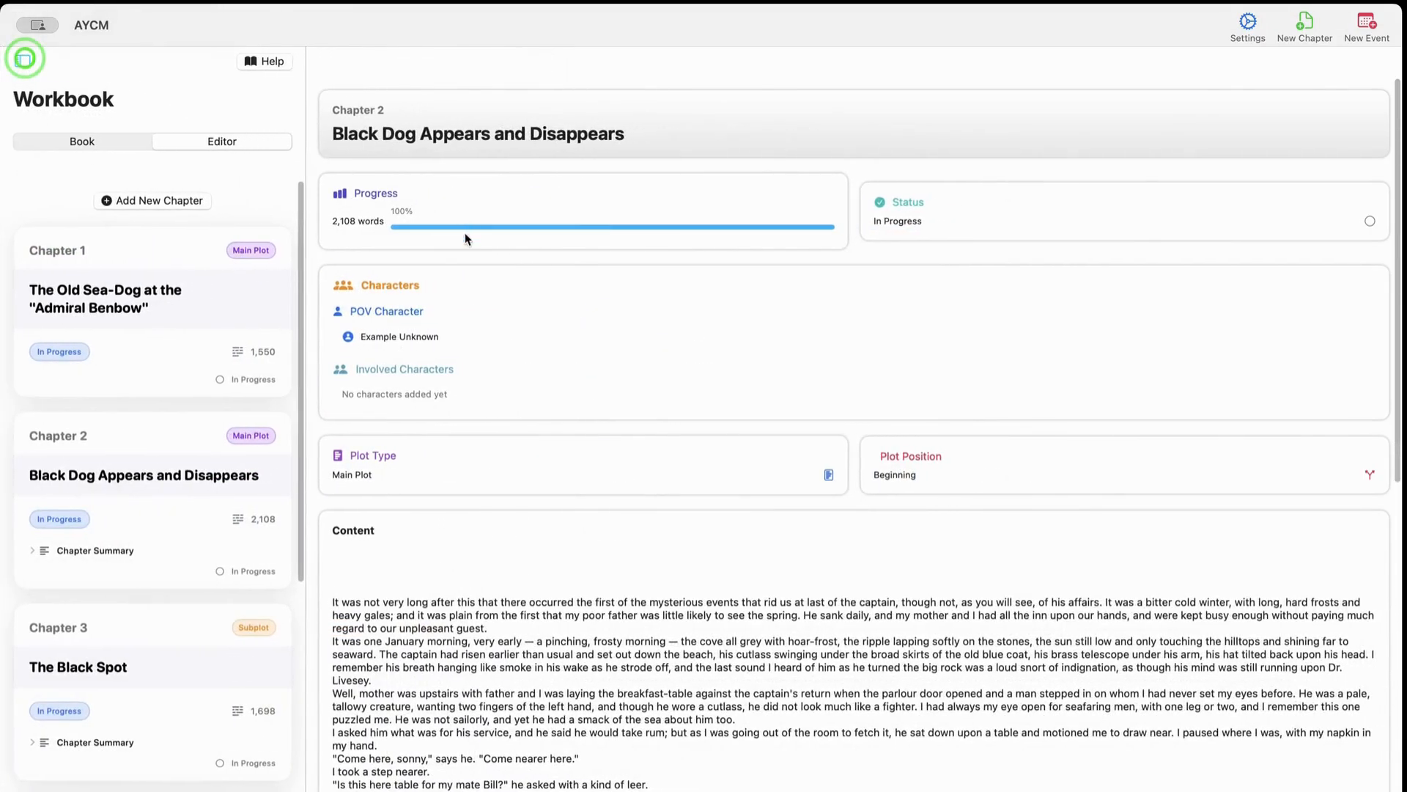
scroll(663, 490, down, 5)
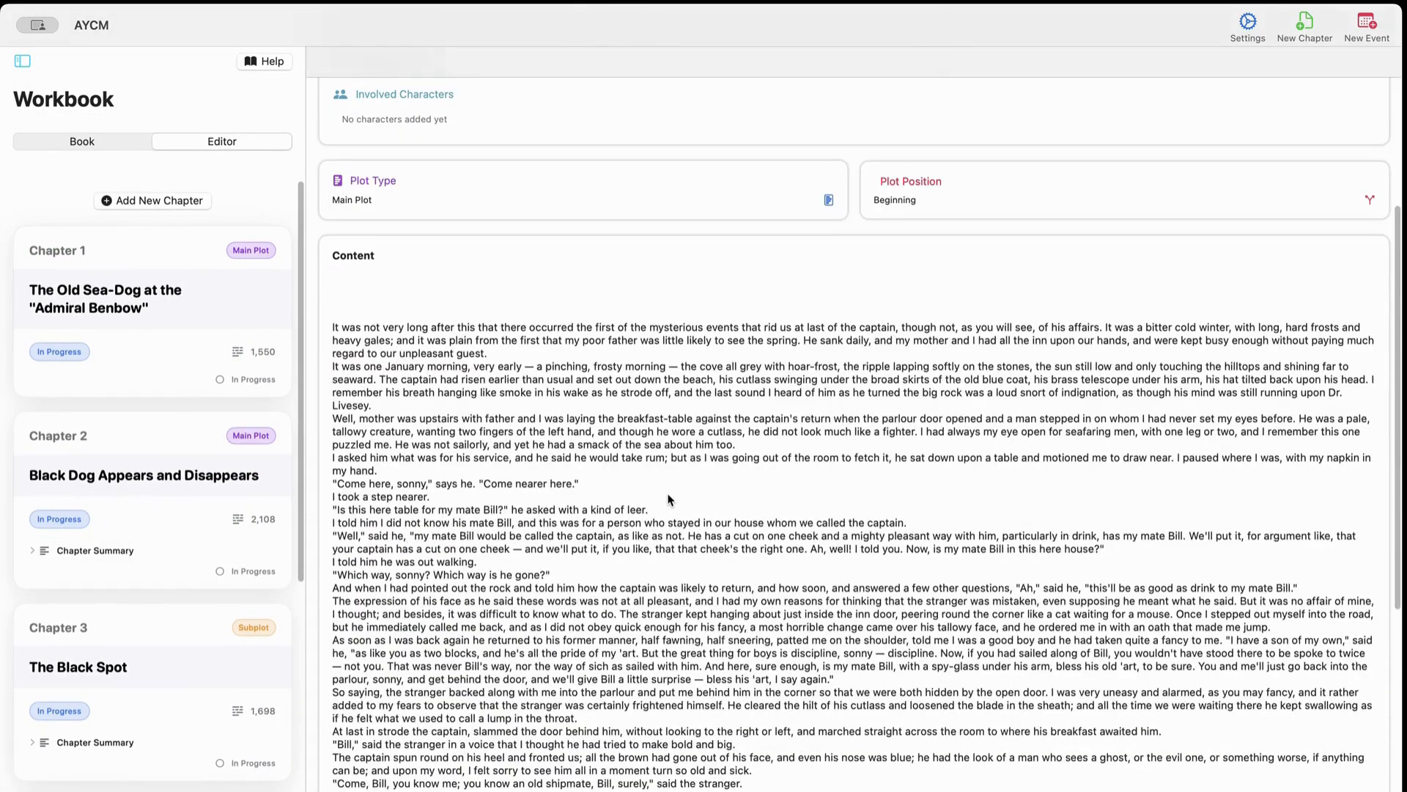
scroll(663, 498, down, 10)
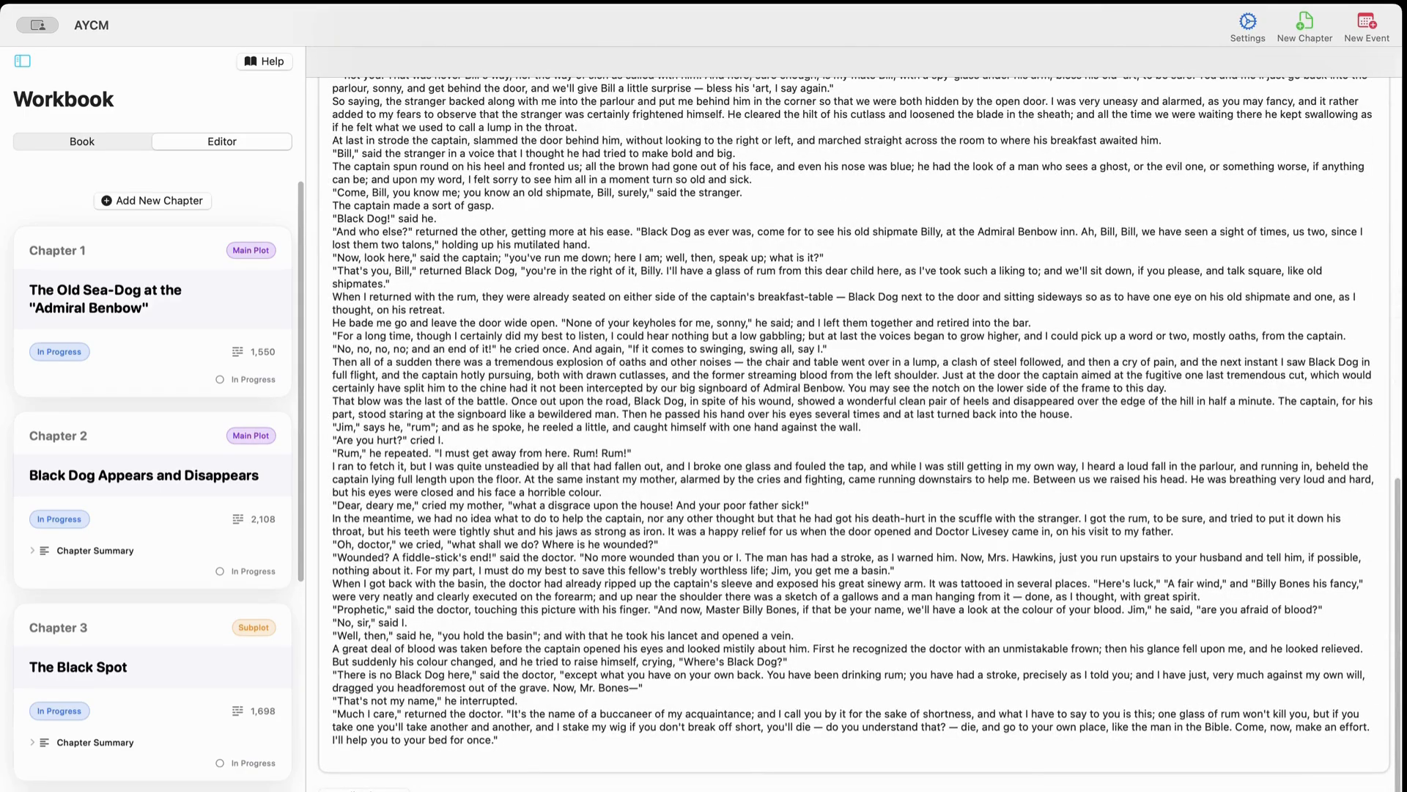
scroll(533, 613, up, 15)
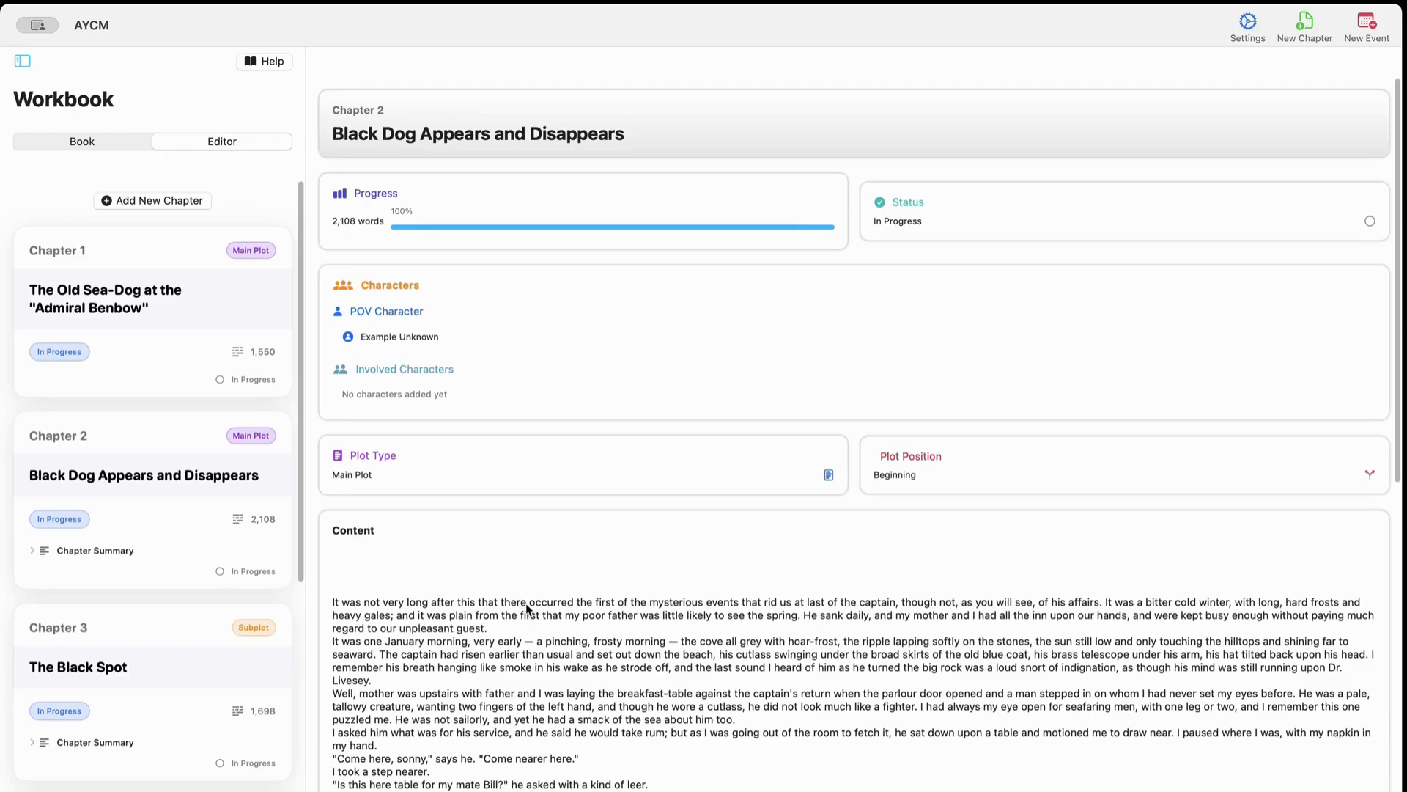
Examine the book overview, including author details, book statistics, project goals and the chapter plot, progress and position distributions.
click(100, 141)
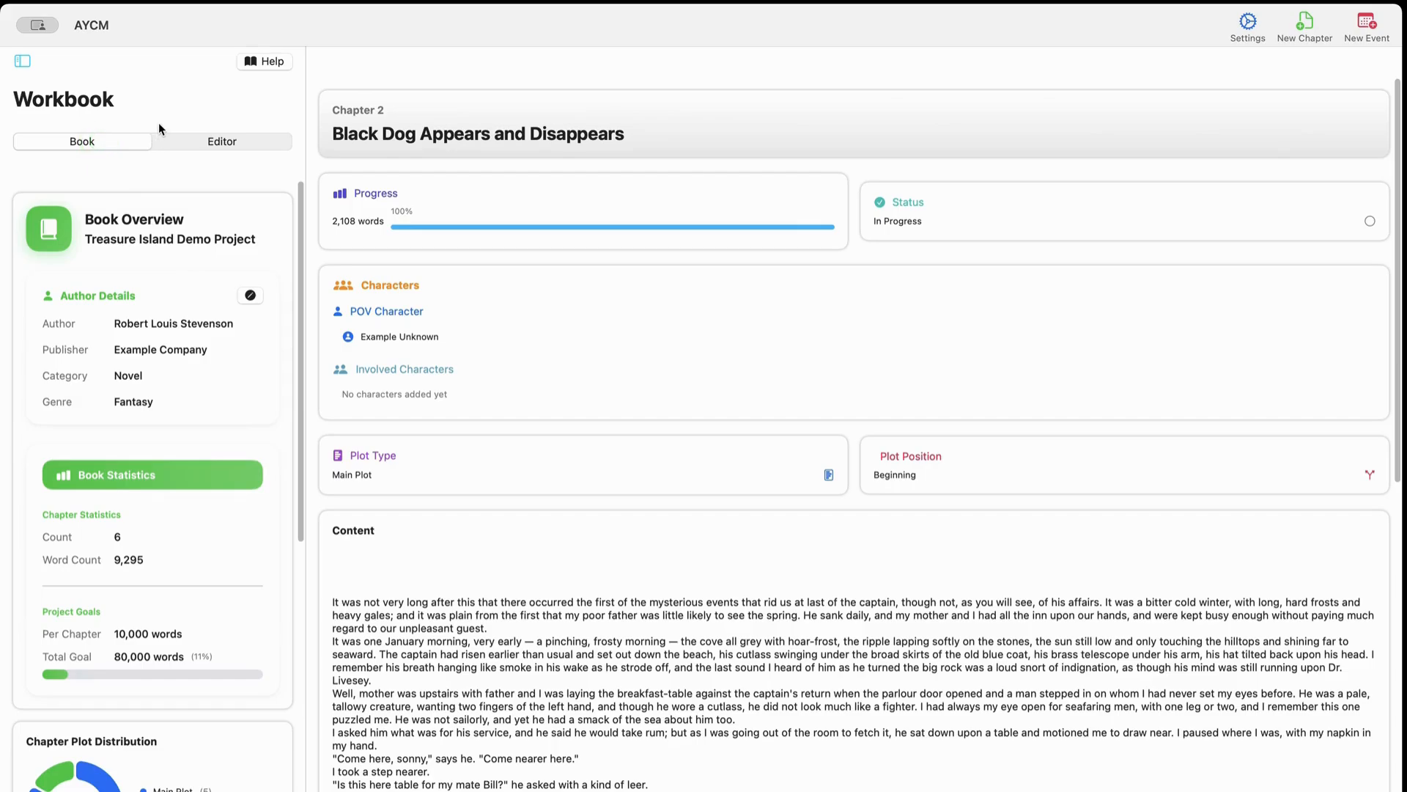
scroll(164, 396, down, 3)
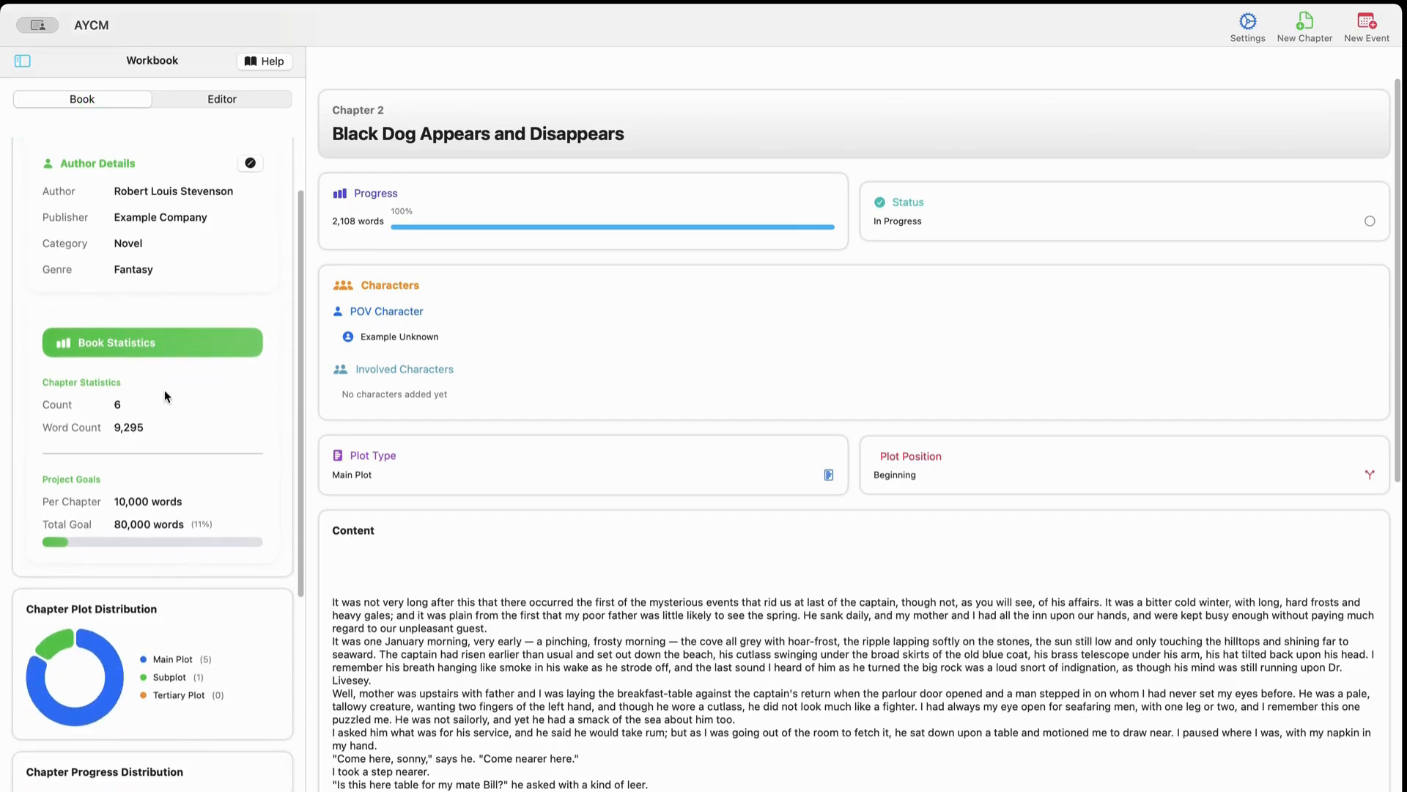
scroll(164, 396, up, 3)
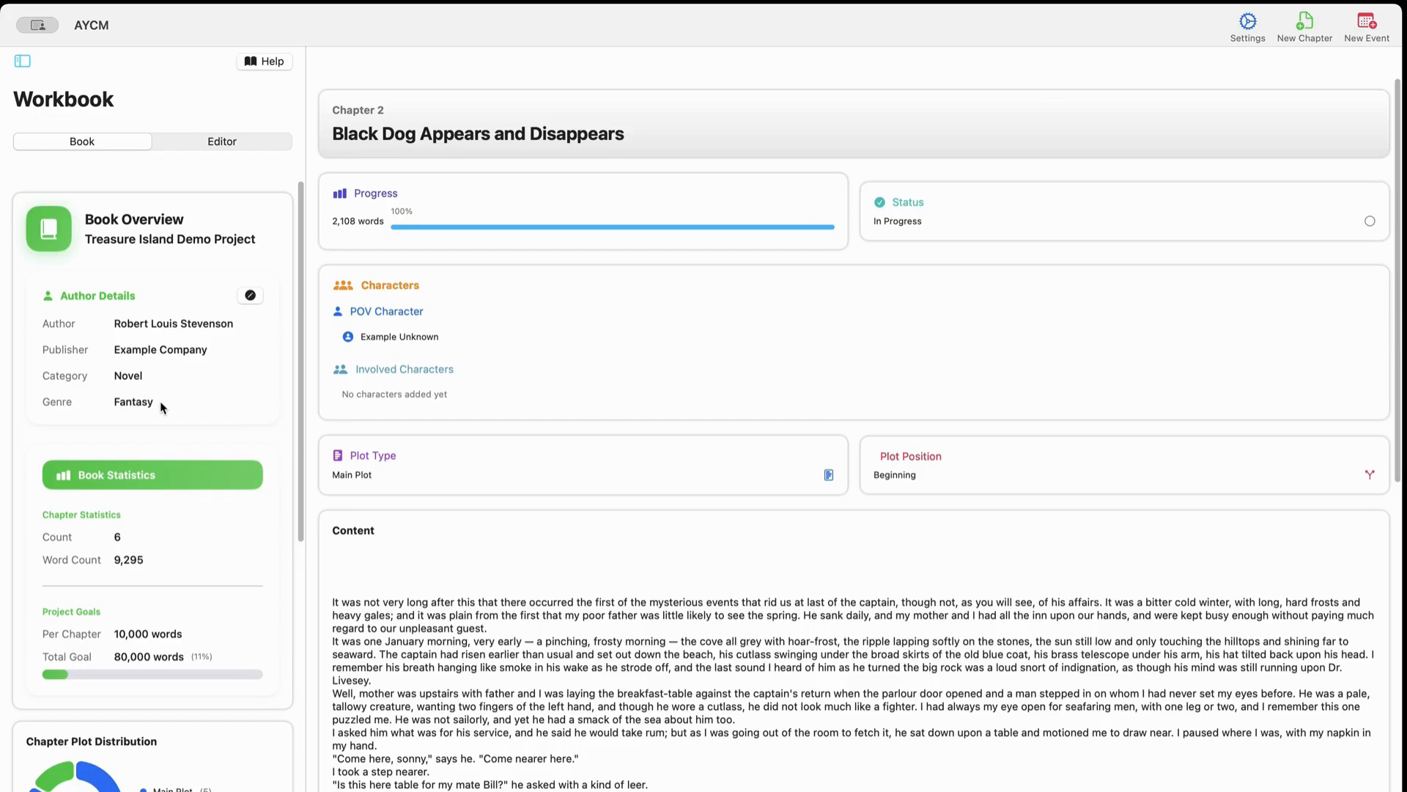
scroll(217, 447, down, 5)
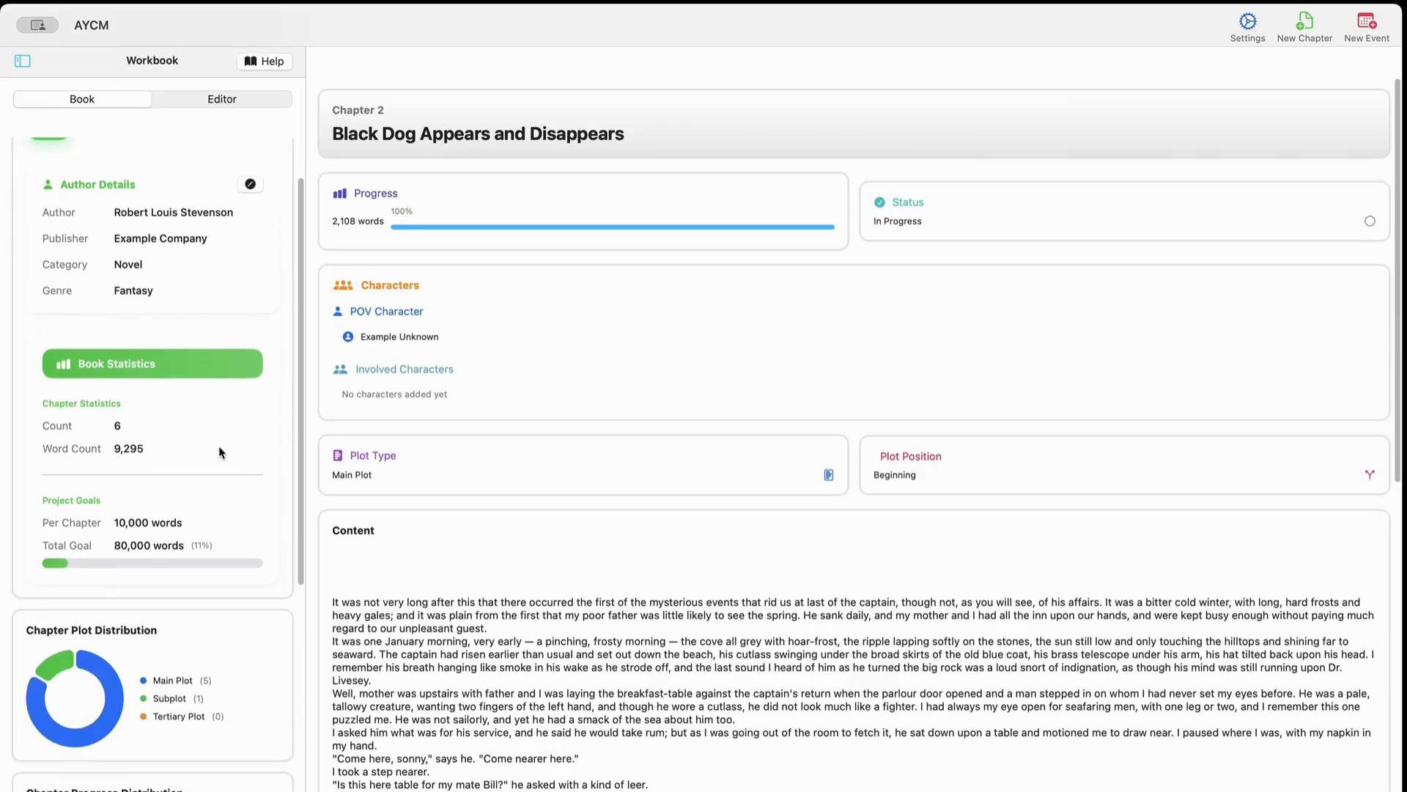
scroll(222, 453, down, 5)
scroll(222, 451, up, 10)
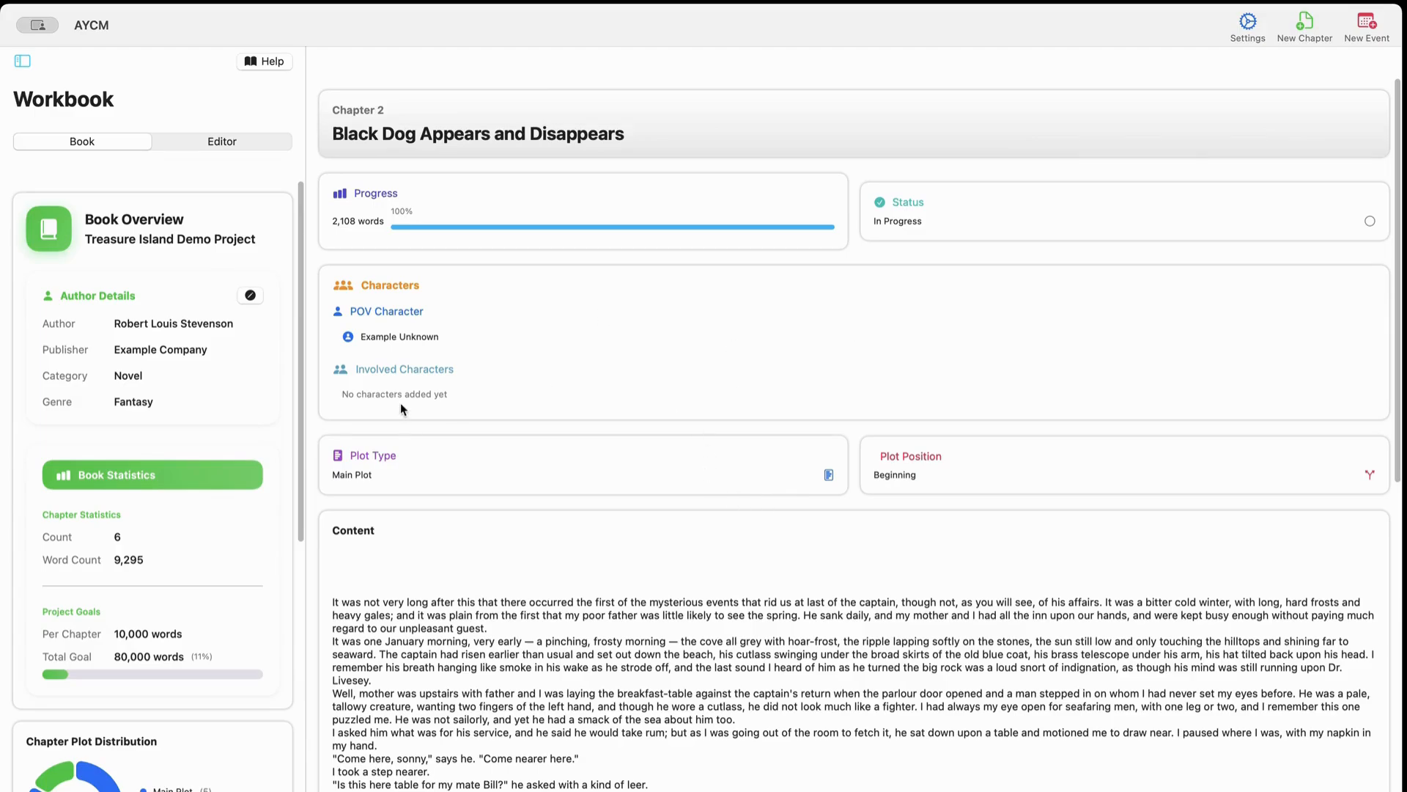
scroll(165, 531, down, 3)
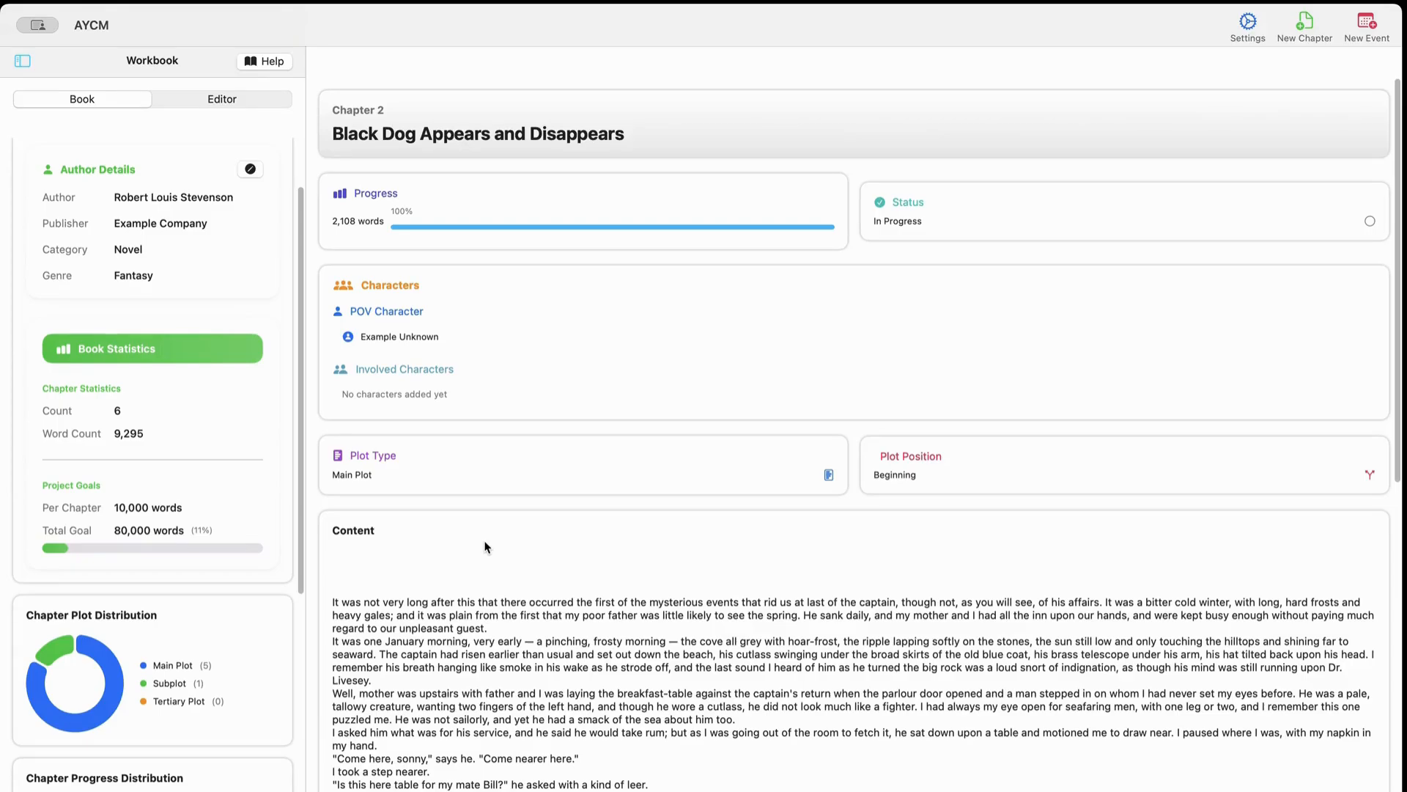
scroll(195, 545, down, 3)
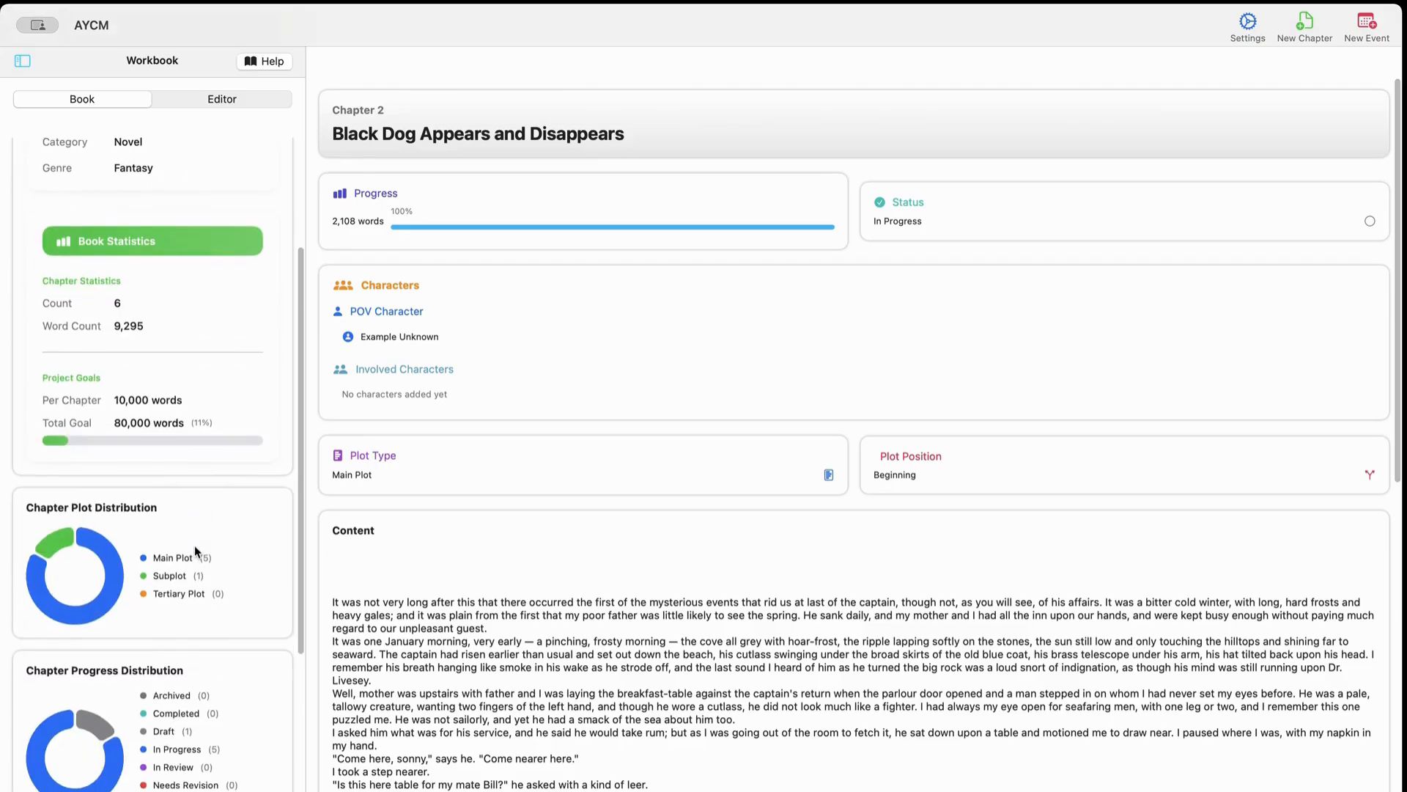
scroll(195, 551, down, 5)
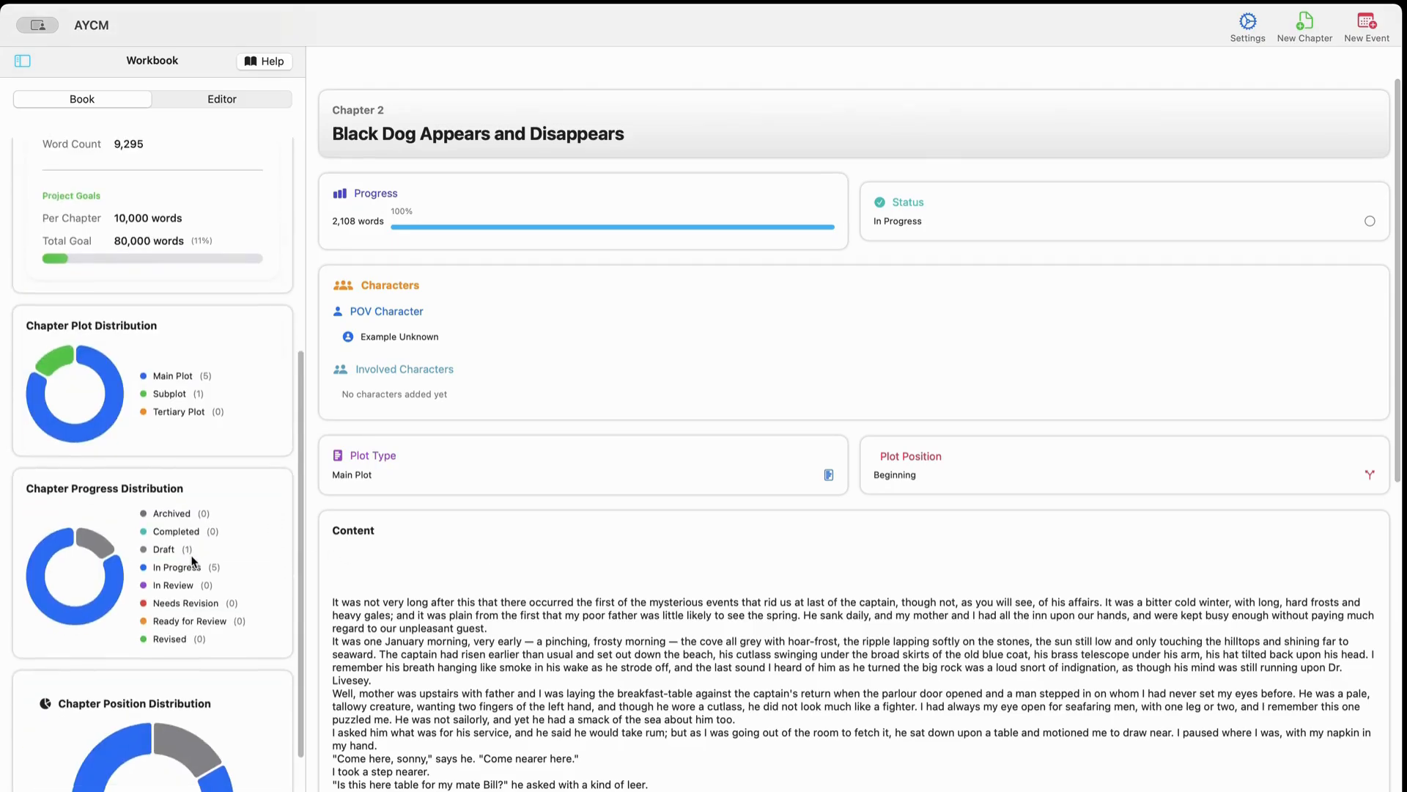
scroll(196, 565, down, 4)
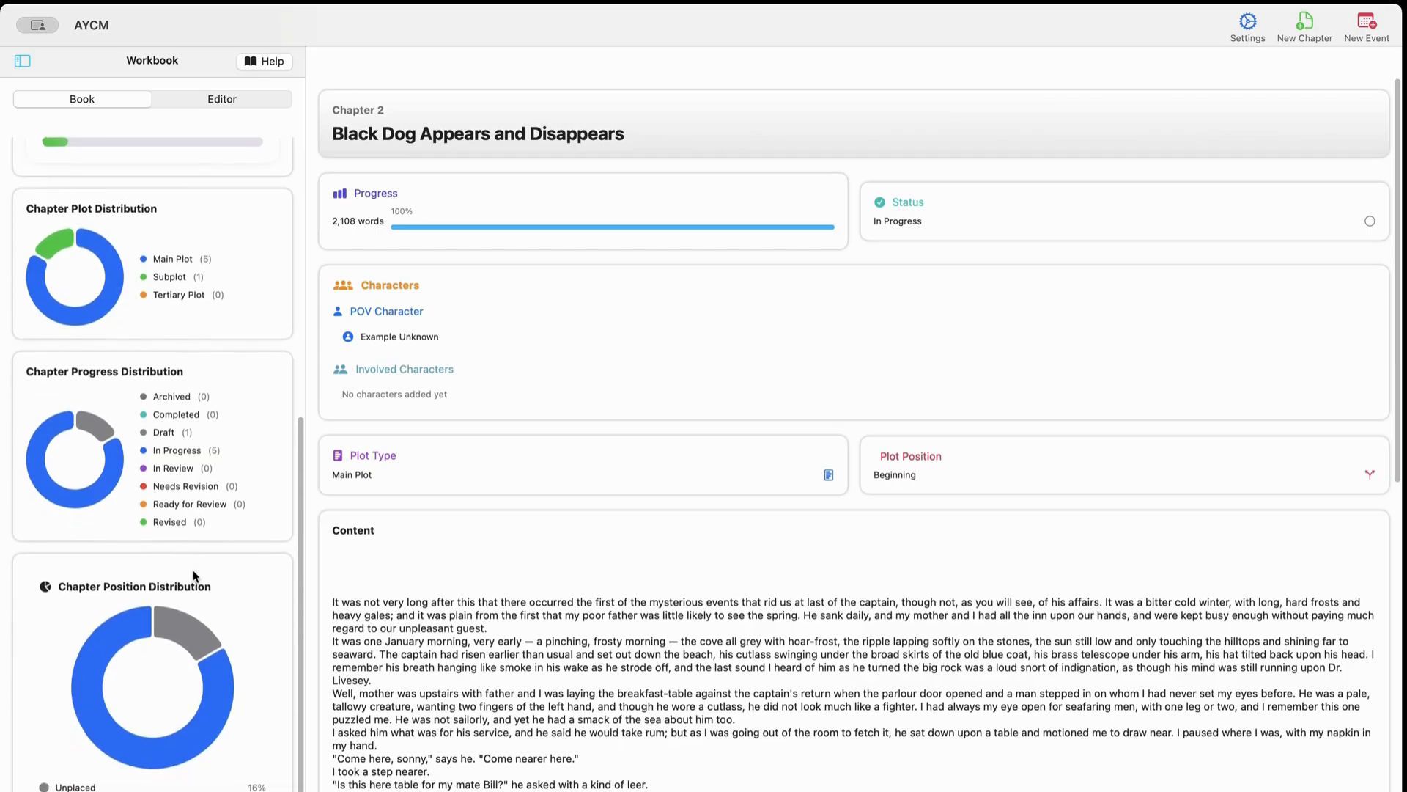